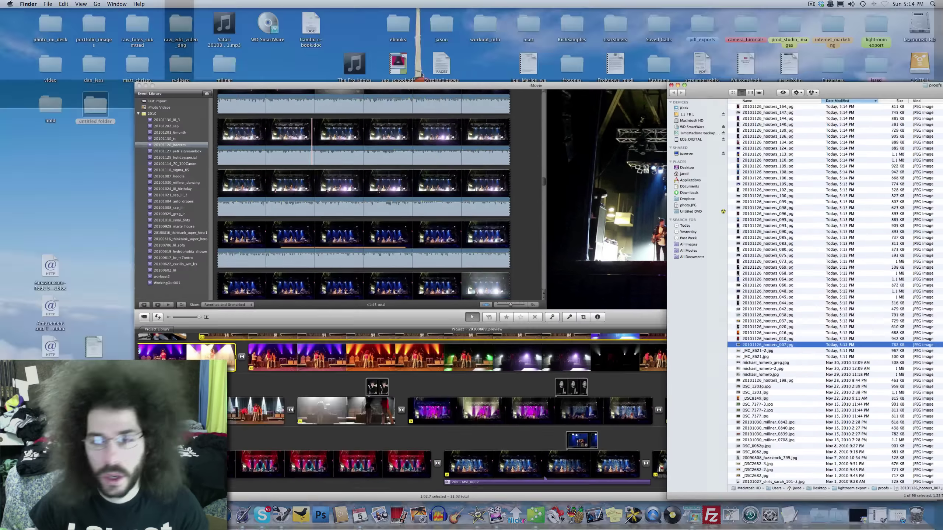
- Switch back to the desktop running Lightroom 3's Develop module through the F8 desktop overview
key(F8)
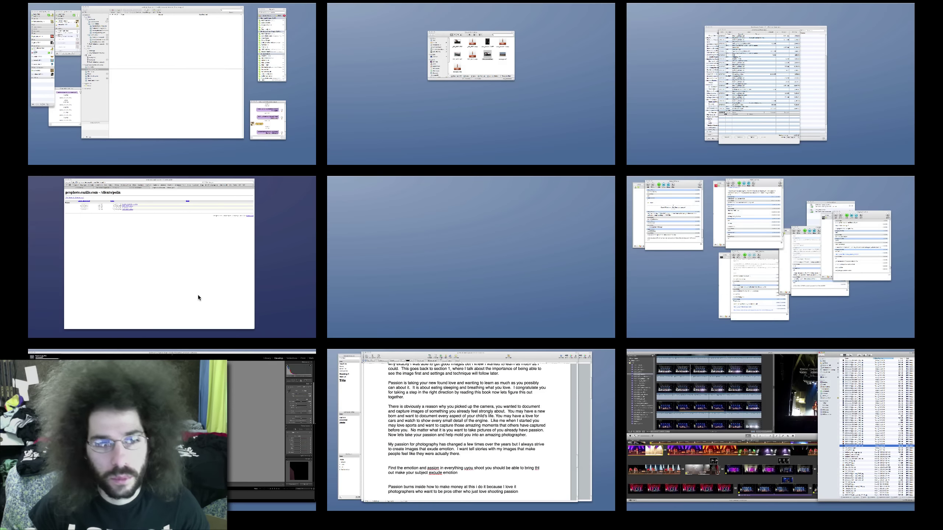
click(197, 295)
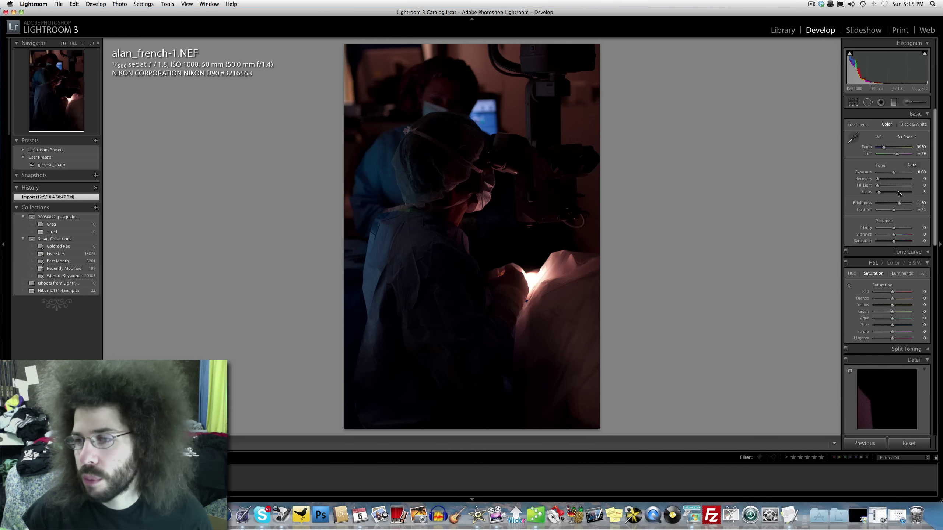
- Raise exposure to +1.45, try and remove Fill Light, and check the lit cloth at 1:1
drag(897, 173, 900, 173)
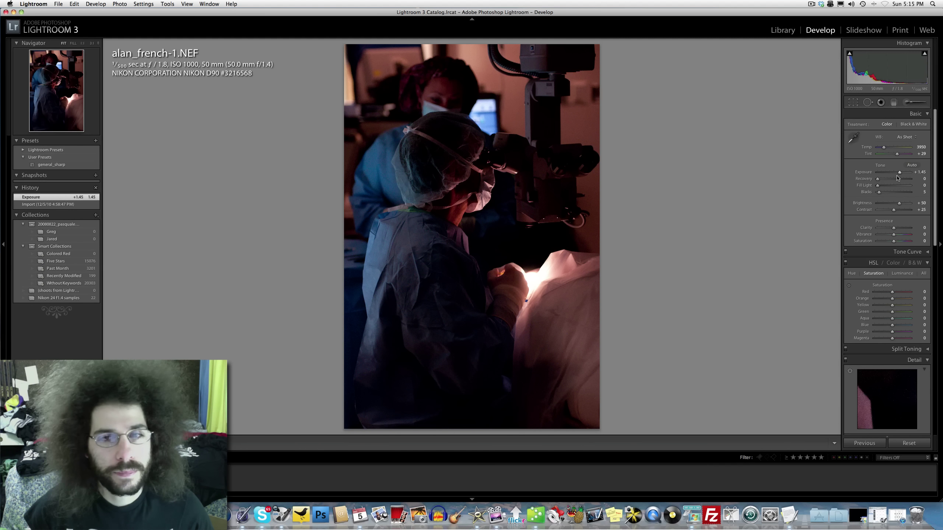
click(895, 186)
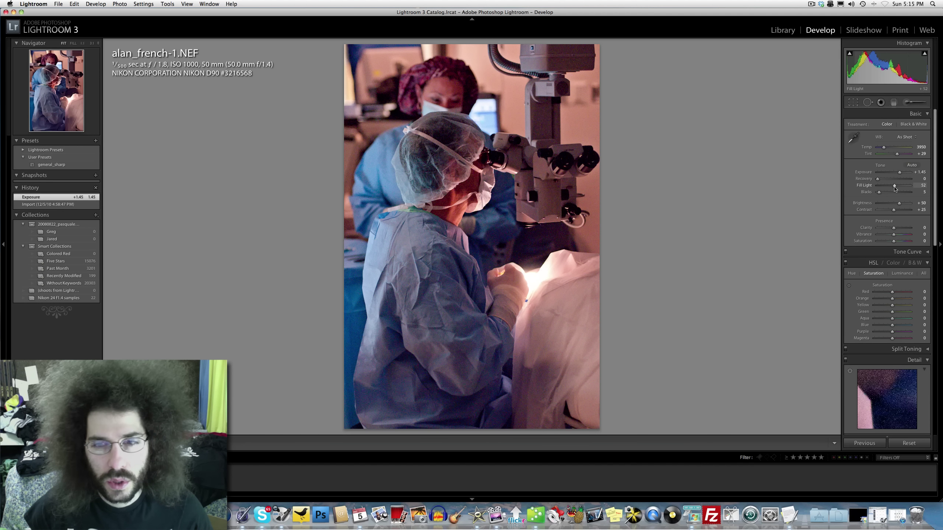
drag(895, 185, 790, 185)
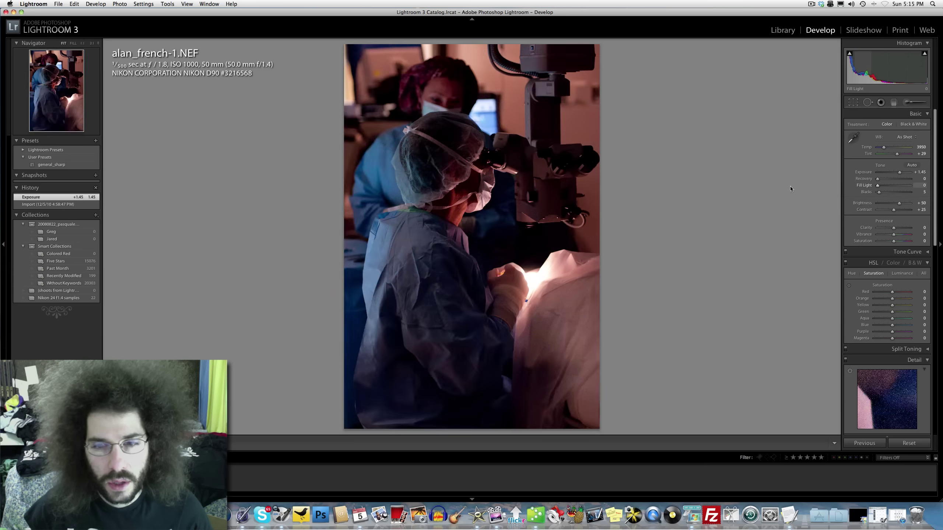
click(498, 258)
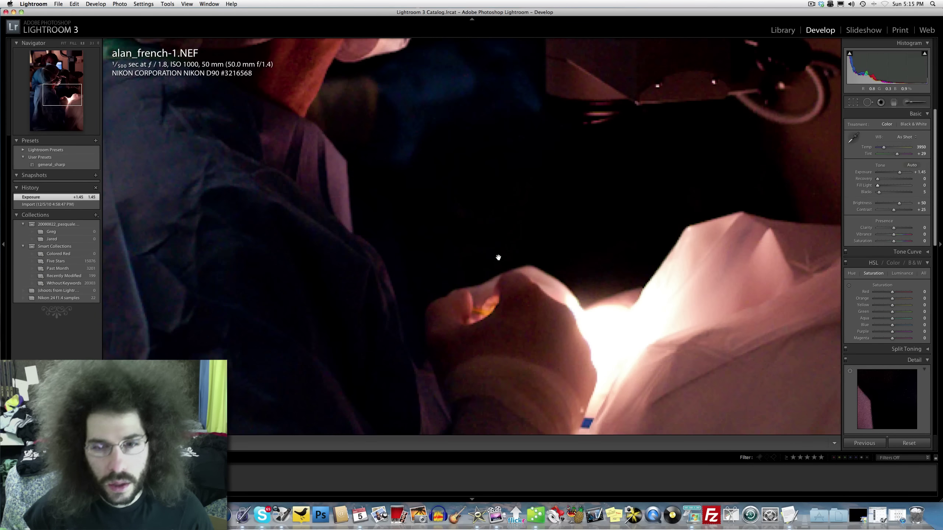
drag(600, 259, 591, 171)
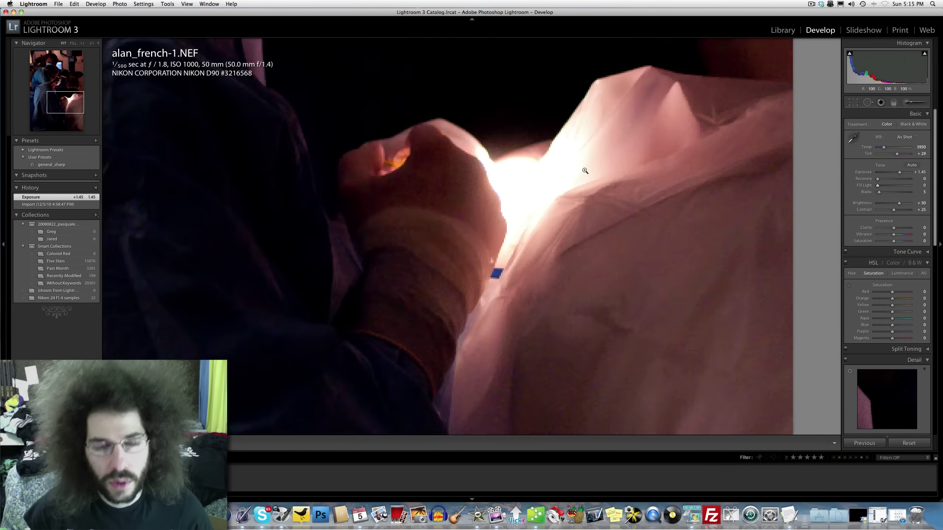
click(597, 175)
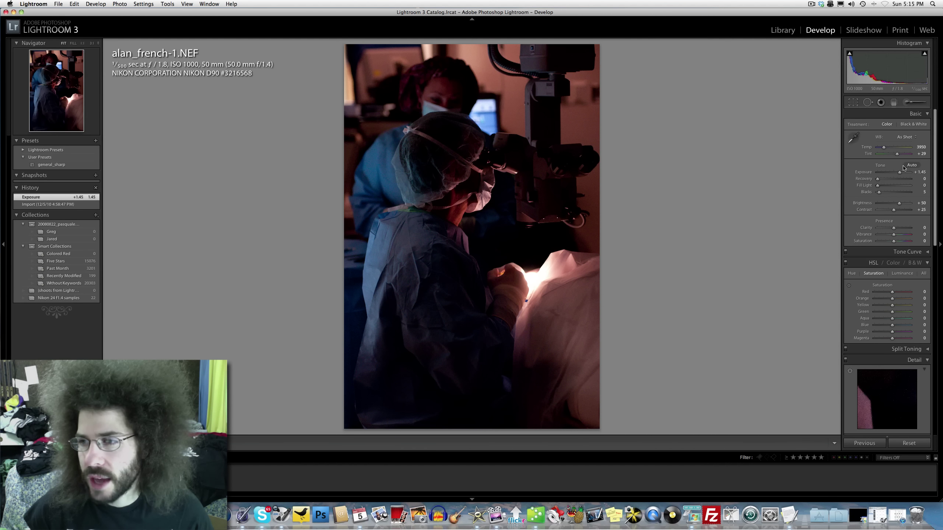
- Try exposure +0.35, then set exposure +1.80, contrast +49 and saturation and vibrance -100
drag(900, 172, 895, 173)
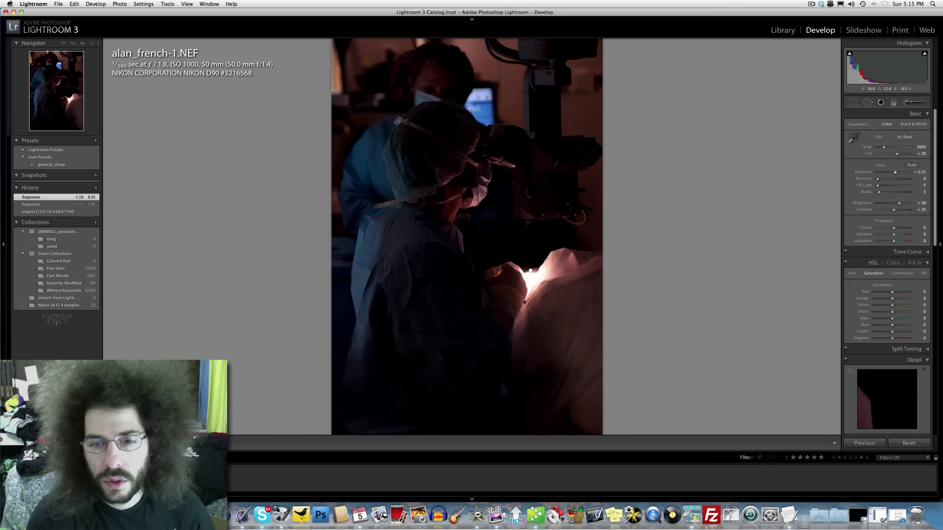
click(497, 268)
click(505, 275)
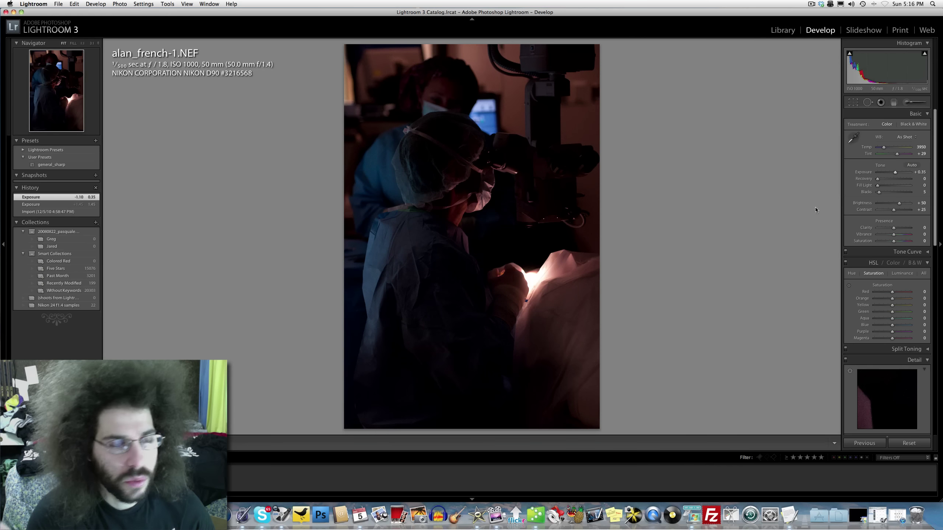
drag(886, 175, 902, 174)
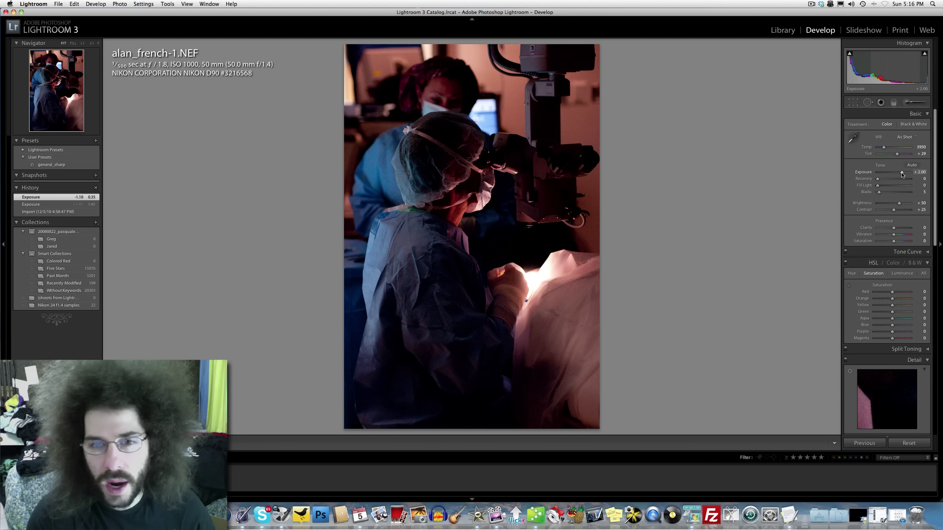
drag(894, 210, 859, 242)
drag(894, 234, 856, 236)
drag(904, 174, 797, 184)
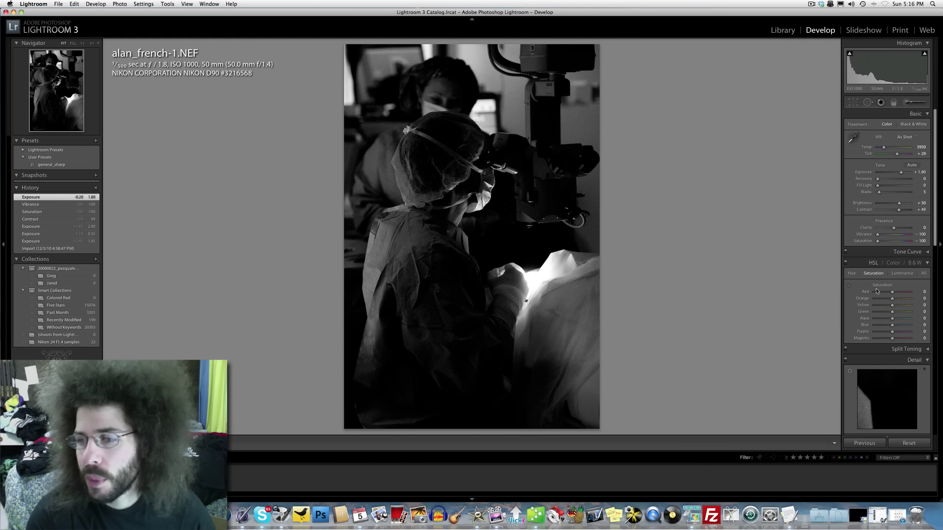
- Reset the develop settings, raise exposure to +1.75 and inspect the surgeon and microscope at 1:1
click(909, 443)
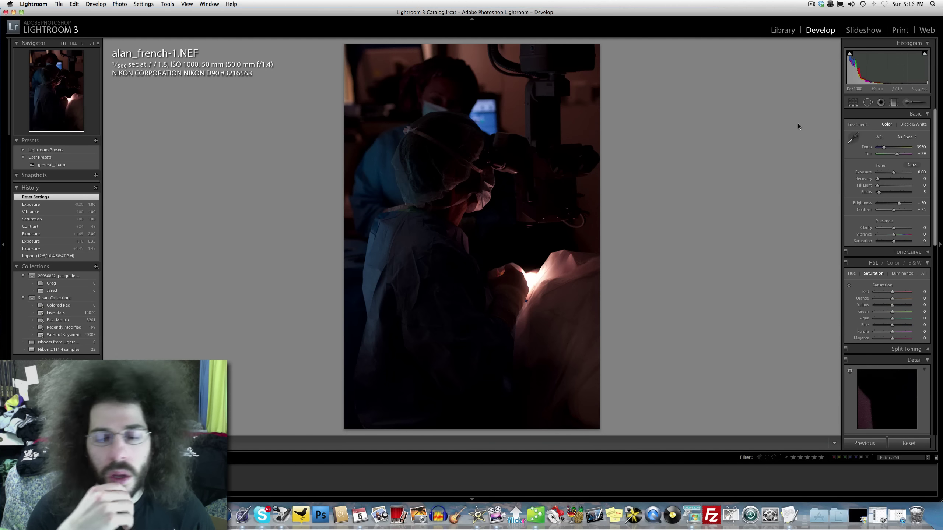
drag(894, 173, 901, 174)
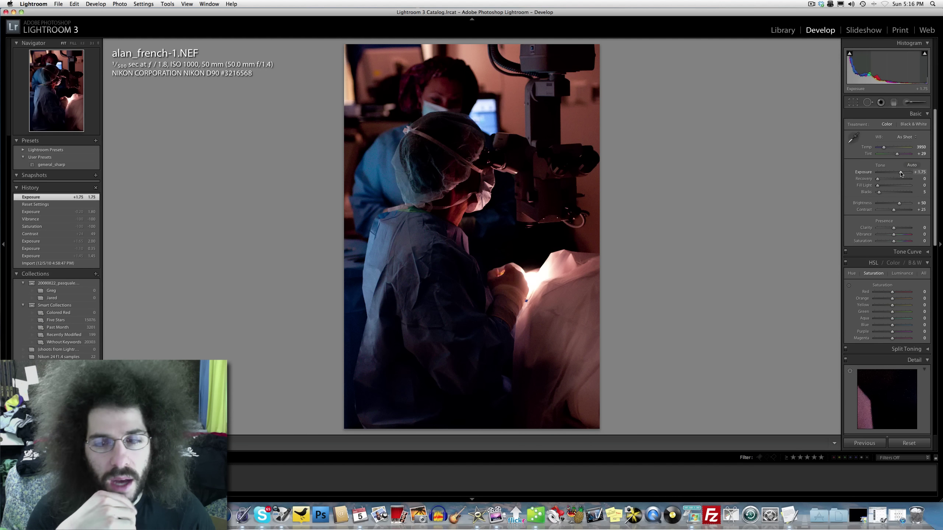
click(459, 154)
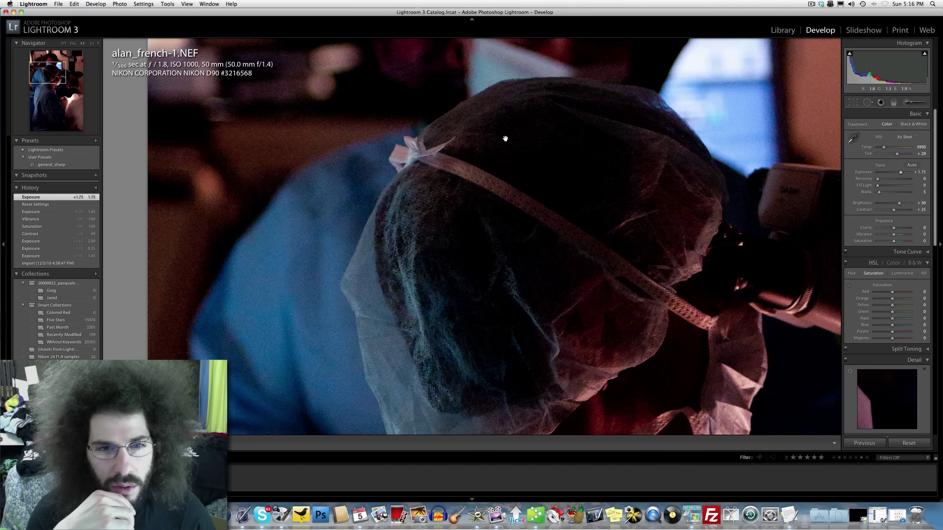
drag(506, 139, 480, 105)
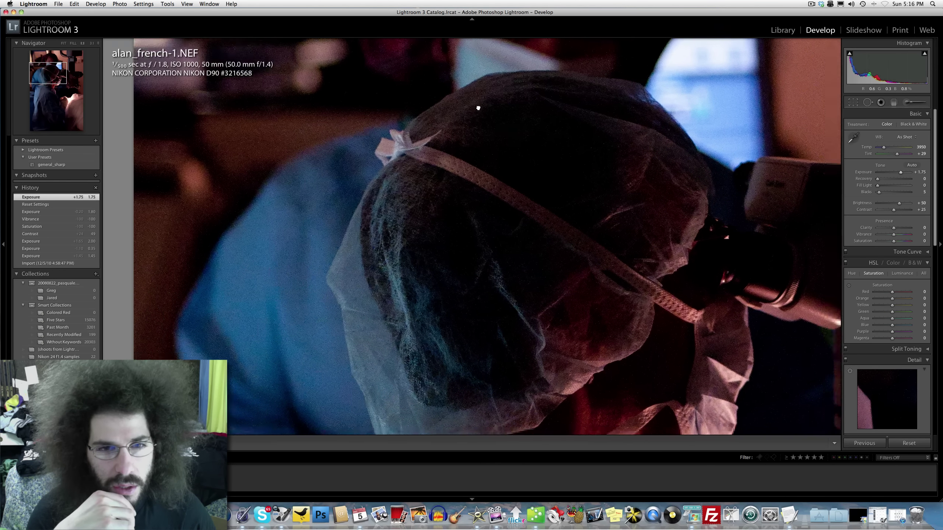
drag(579, 142, 450, 130)
click(449, 130)
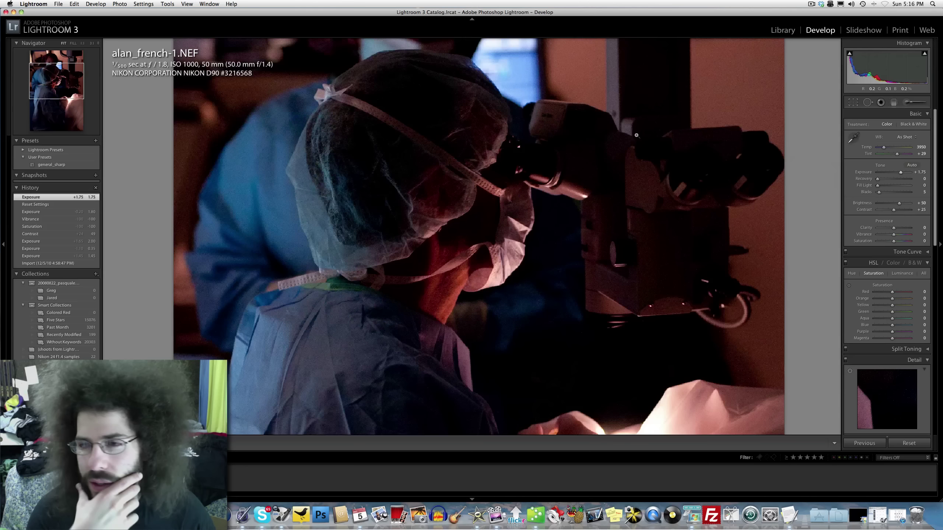
- Set tint +17, contrast +37, clarity +43 and fill light 10, then zoom in to check detail
click(901, 154)
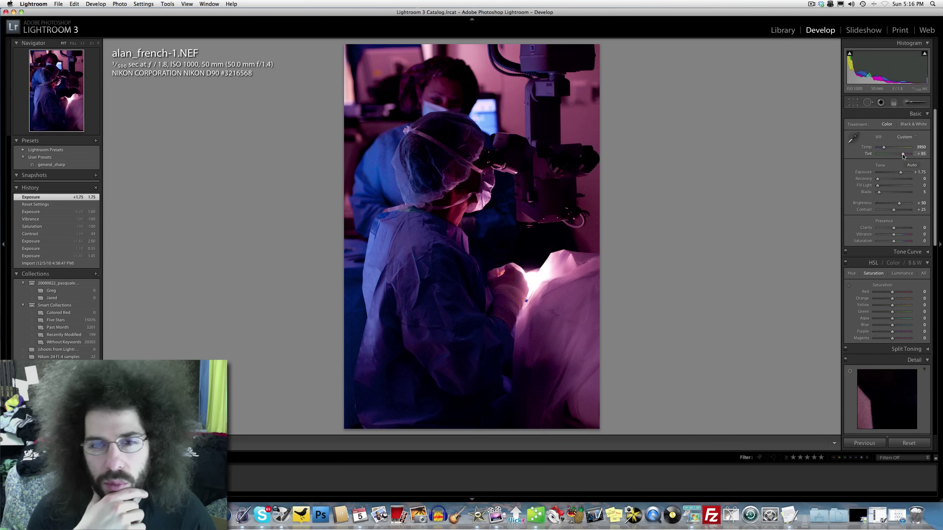
drag(901, 155, 899, 157)
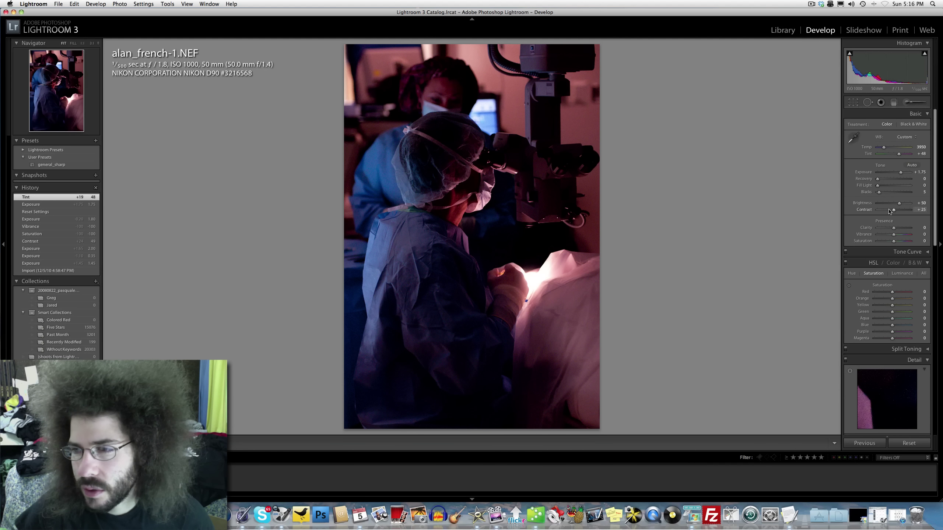
drag(894, 210, 895, 210)
click(897, 228)
drag(900, 154, 897, 156)
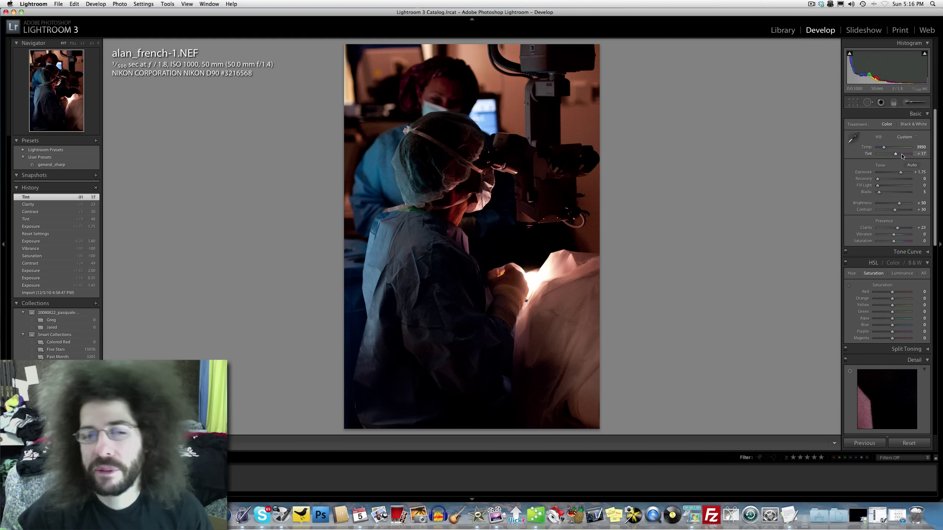
drag(884, 186, 901, 229)
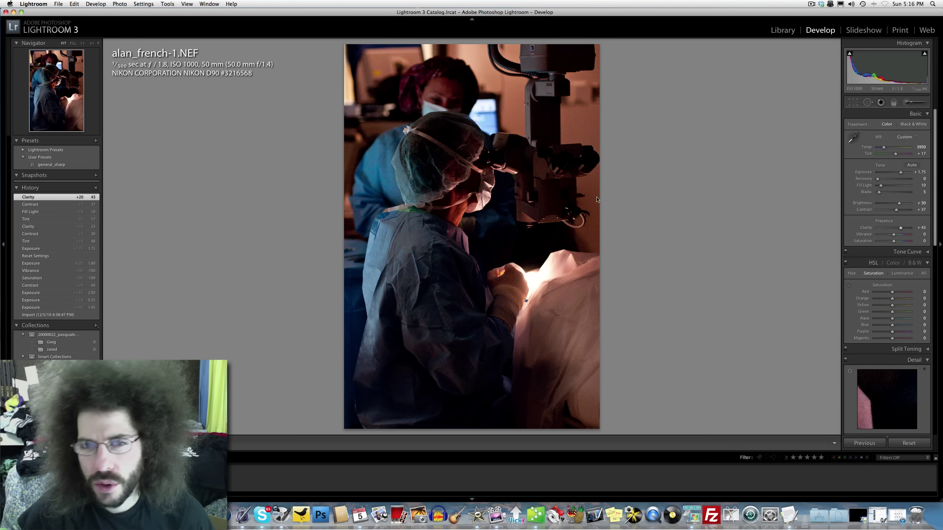
click(507, 247)
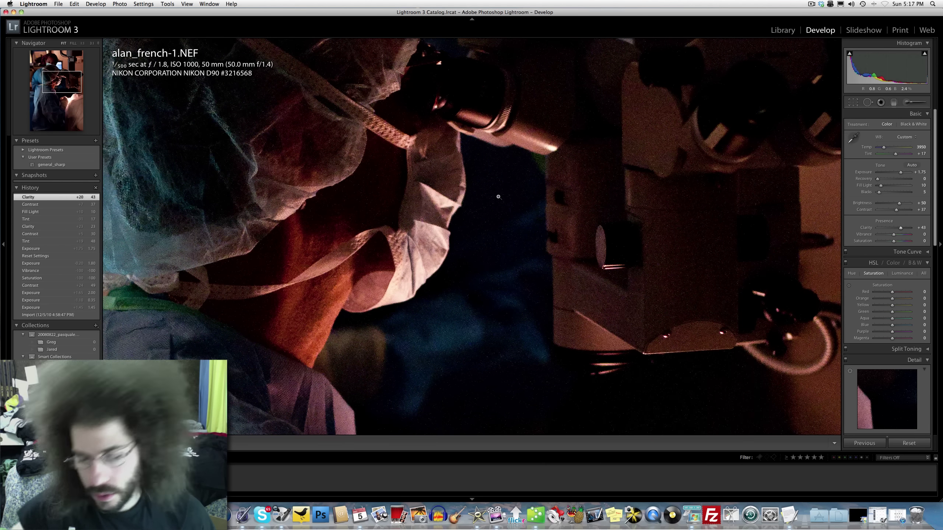
- Compare Before/After with the backslash key, then drop Saturation and Vibrance to -100 for black and white
click(499, 197)
key(backslash)
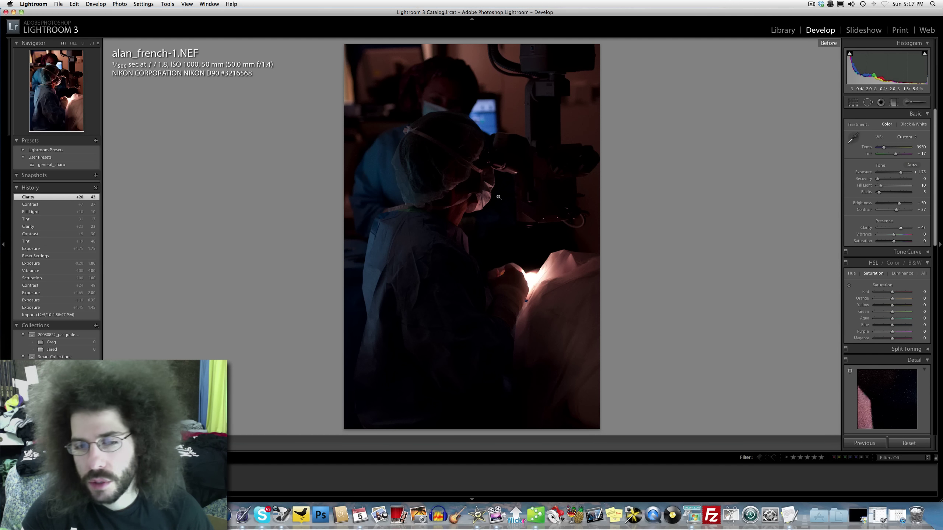
key(backslash)
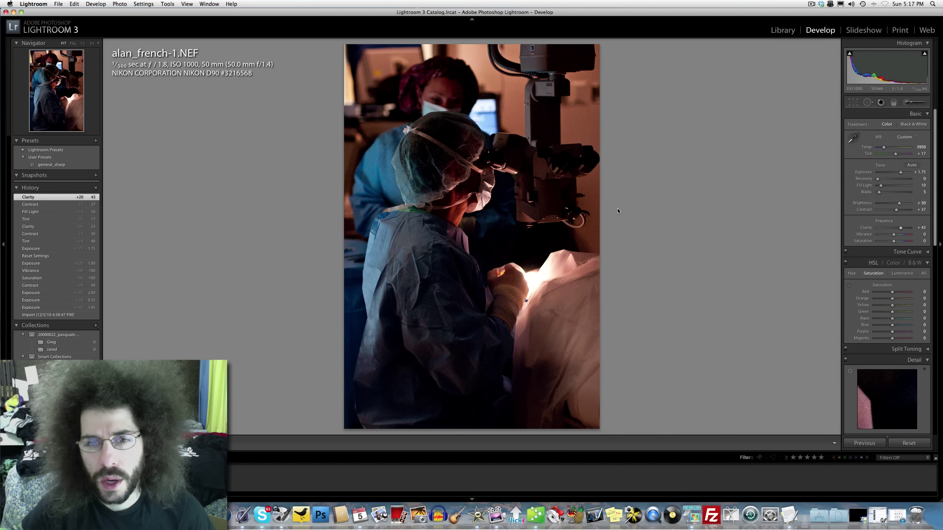
drag(856, 241, 817, 235)
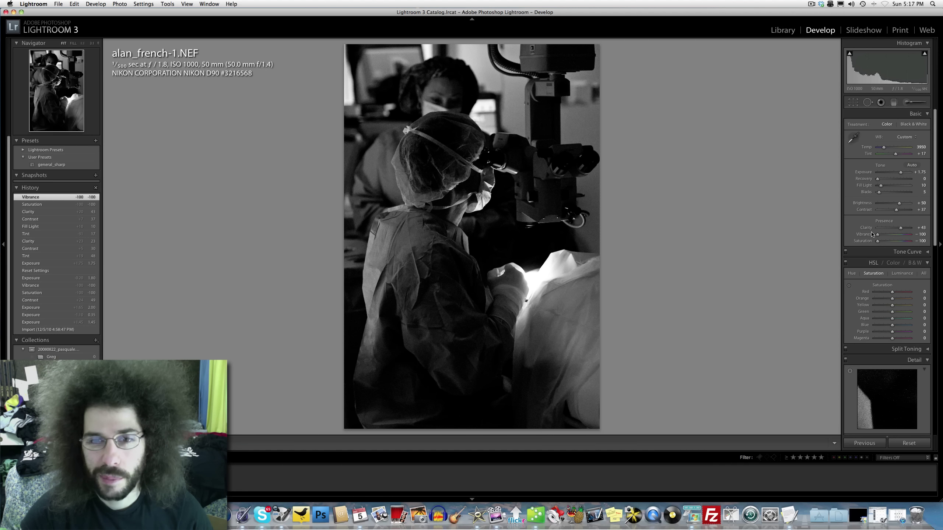
- Undo the vibrance change, raise contrast to +52 and warm the temperature toward 4955
key(super+z)
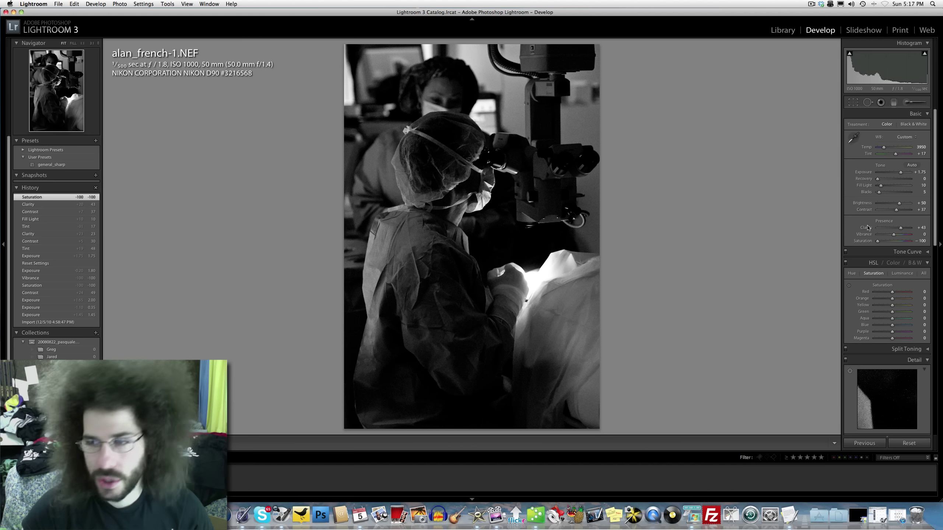
drag(898, 240, 900, 210)
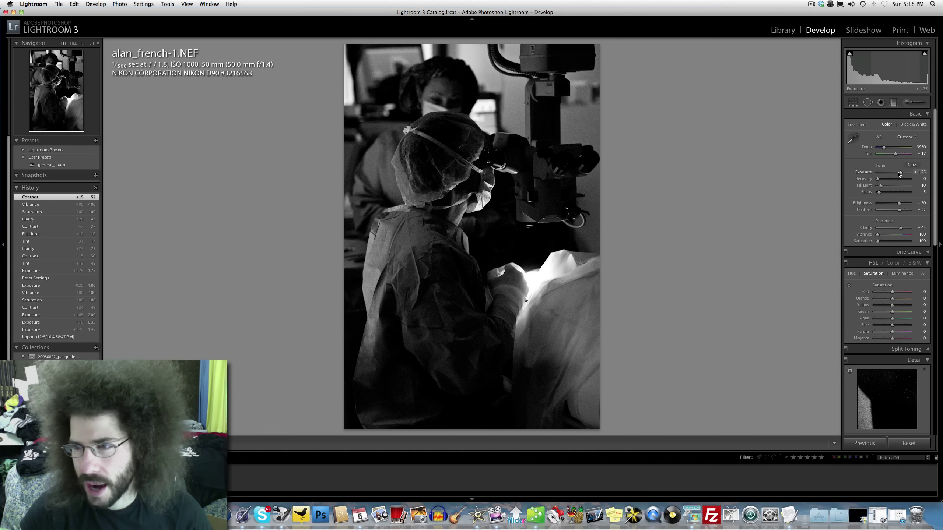
drag(884, 147, 893, 149)
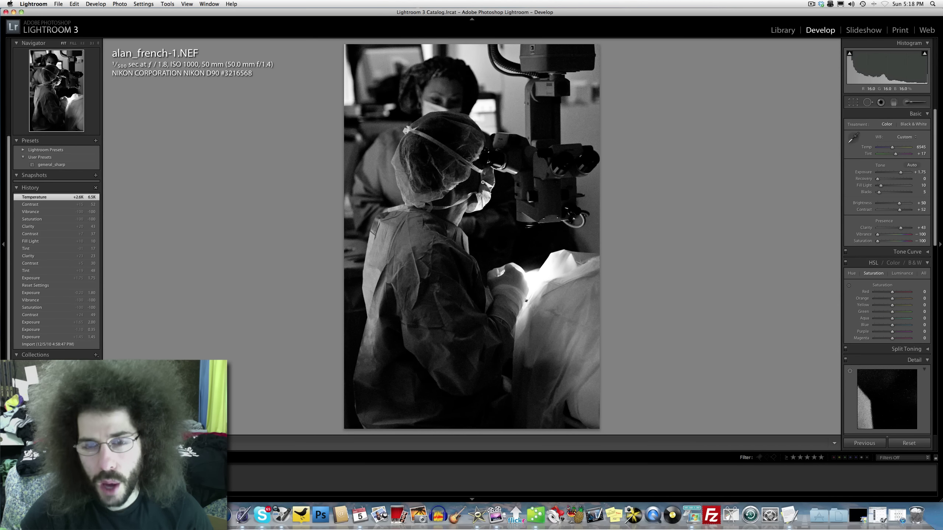
- Zoom in on the surgeon's head at 1:1 and back out to the whole photo
click(483, 168)
click(510, 172)
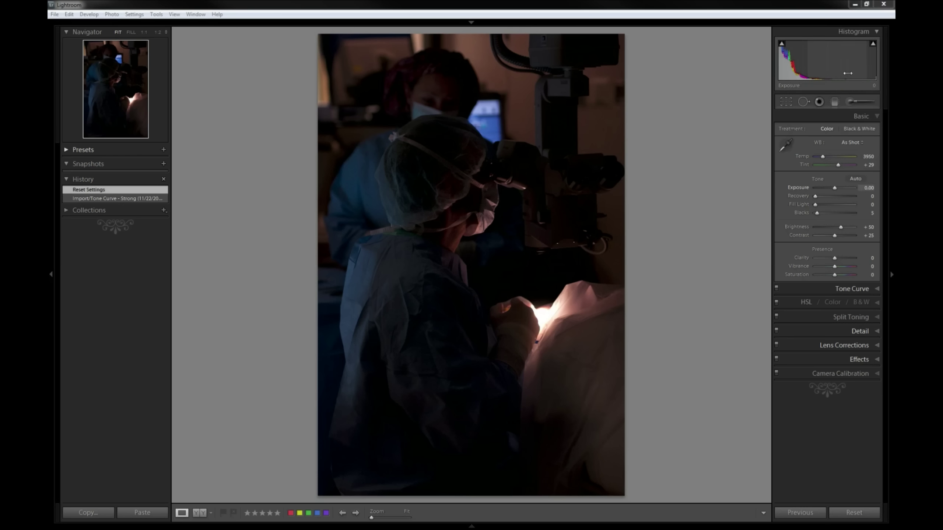
- Fine-tune exposure through +2.44 and +2.99, settling at +2.90
click(846, 188)
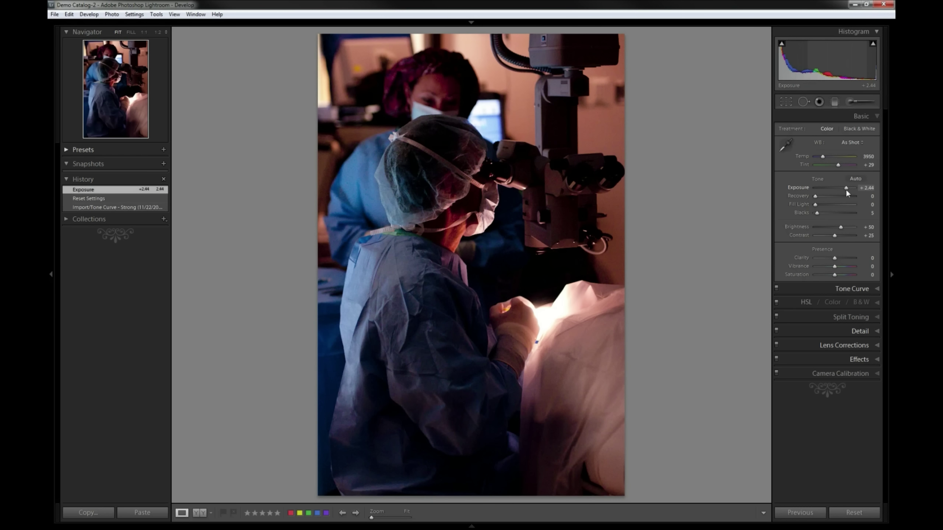
drag(847, 188, 847, 191)
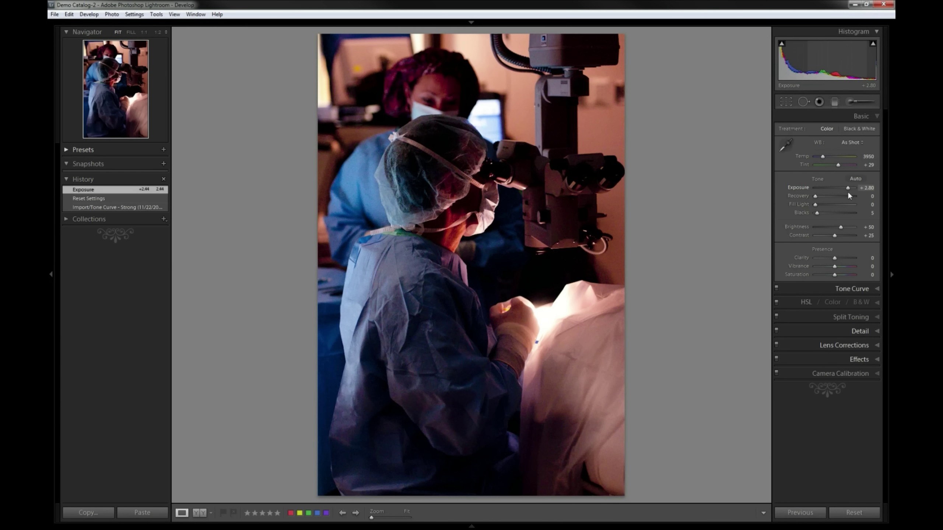
drag(848, 191, 848, 191)
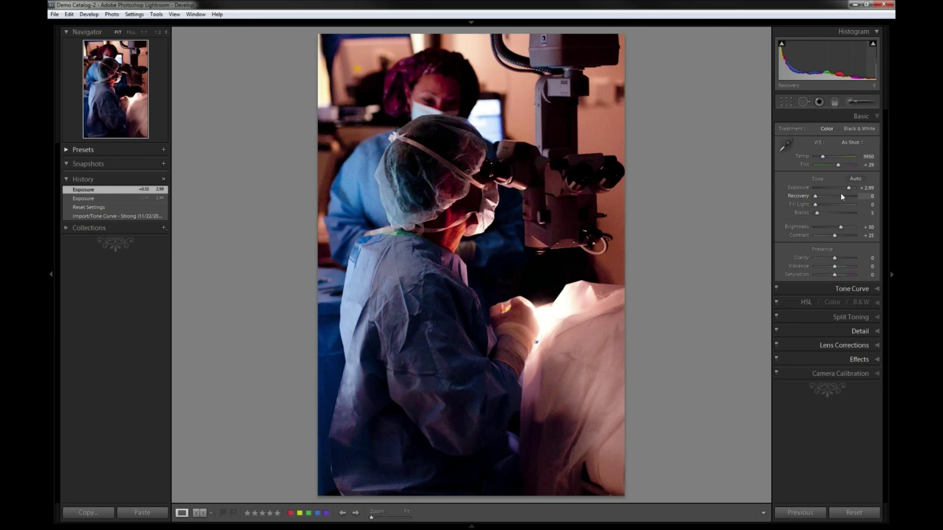
drag(848, 188, 847, 189)
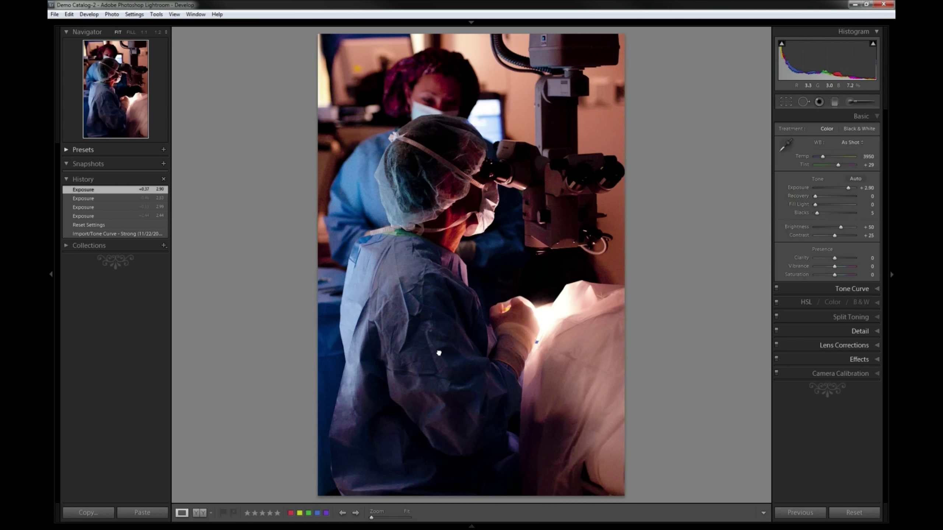
- Inspect noise at 1:1 across the dark cloth and the surgeon's cap, then return to Fit
click(439, 353)
drag(270, 312, 454, 122)
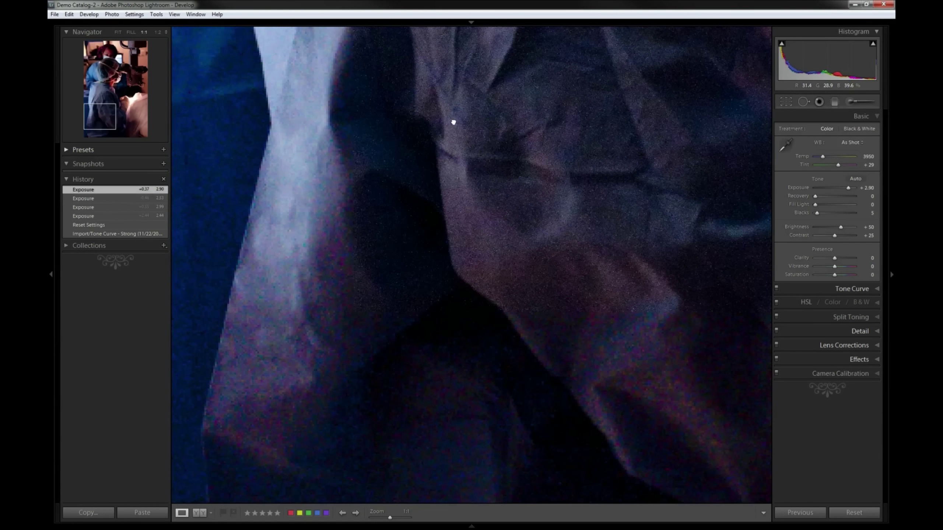
drag(379, 362, 449, 263)
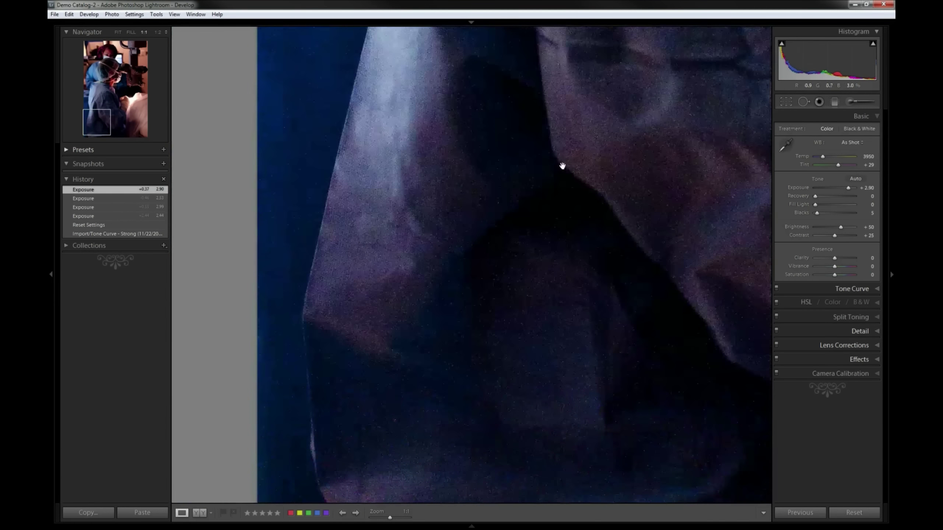
drag(562, 167, 475, 390)
drag(596, 76, 498, 283)
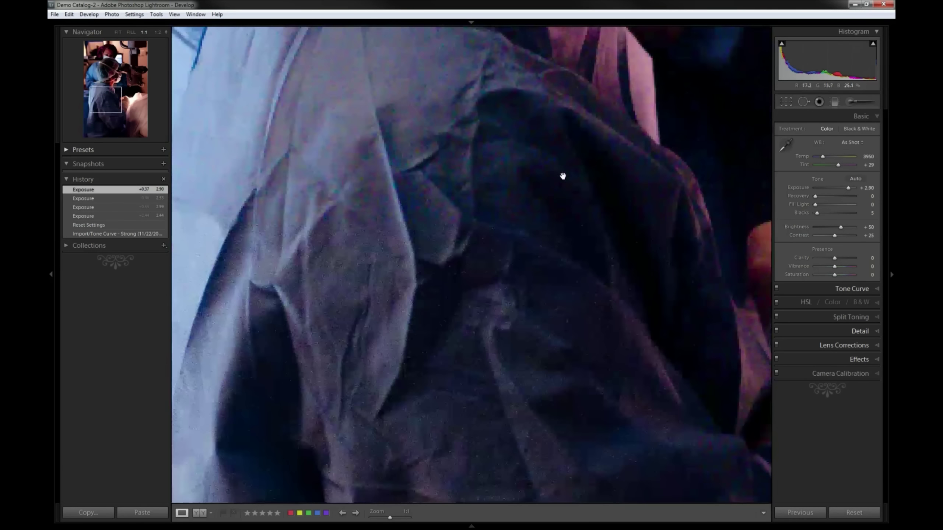
drag(563, 176, 522, 360)
drag(535, 151, 525, 366)
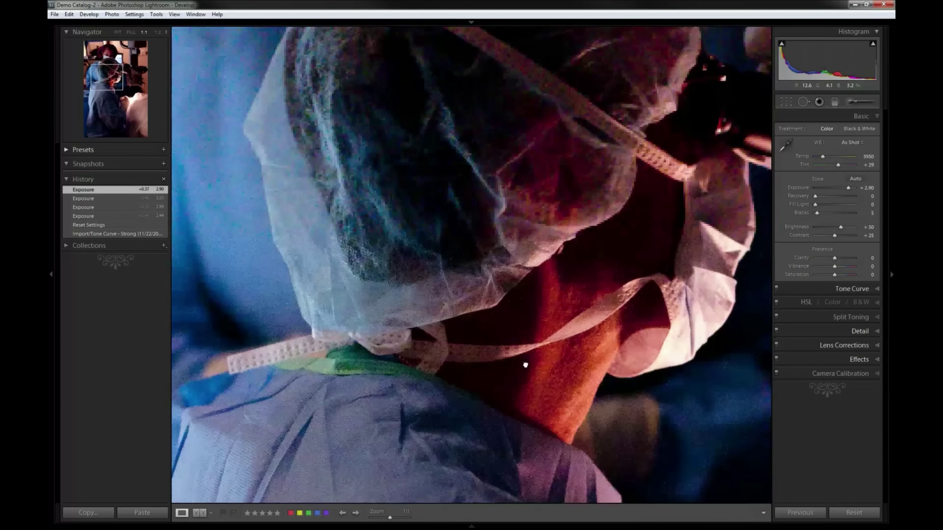
drag(545, 183, 468, 260)
click(473, 271)
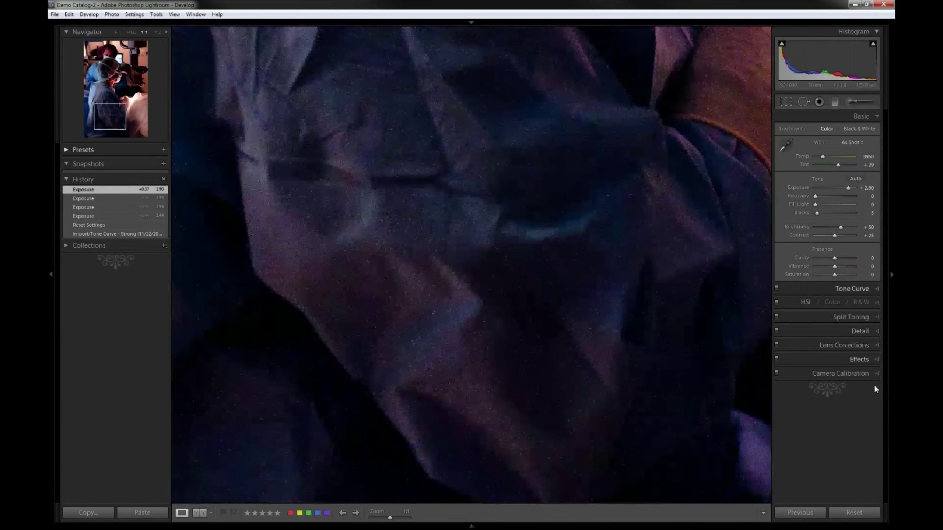
- In the Detail panel, raise Luminance noise reduction to 100 and preview the smoothed result
click(876, 362)
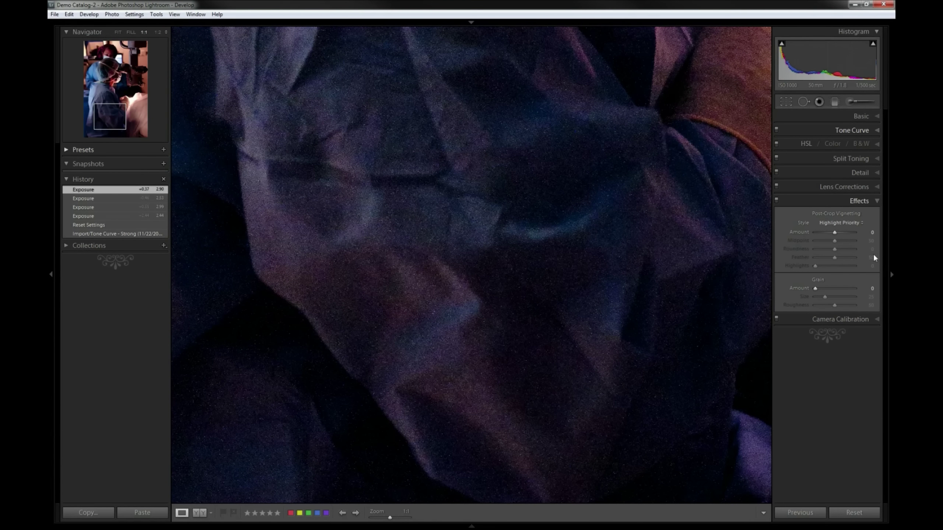
click(877, 185)
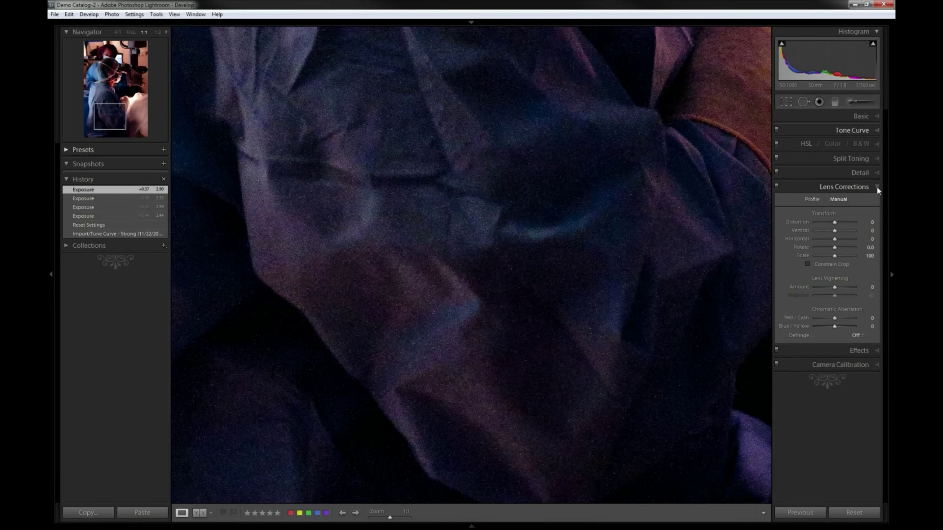
click(877, 174)
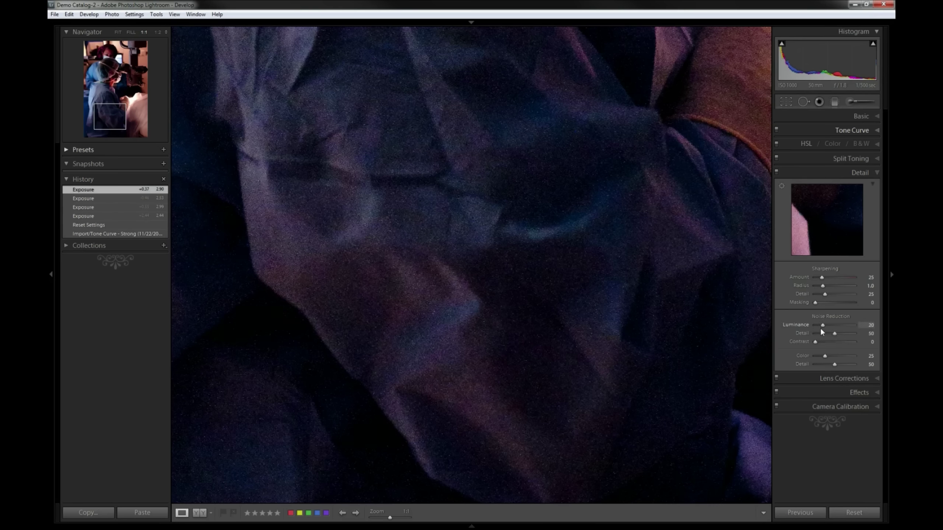
drag(822, 331, 827, 332)
click(659, 194)
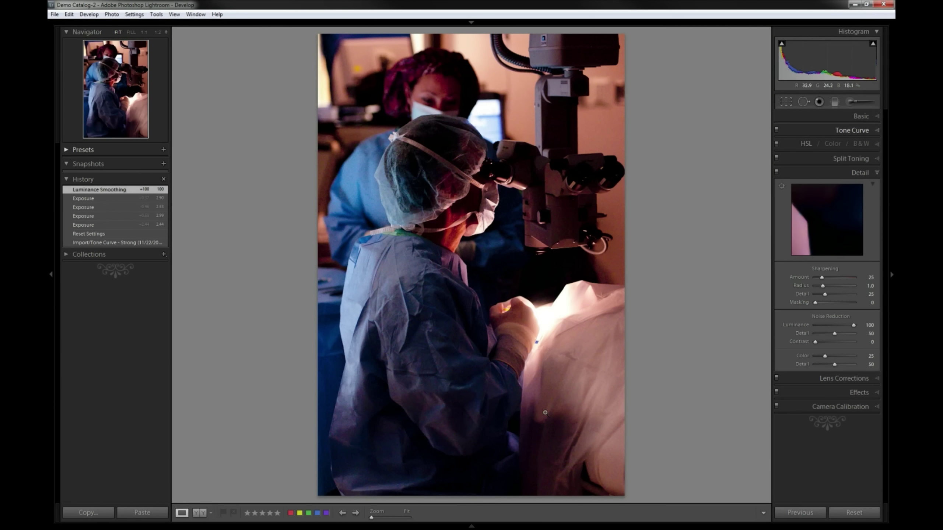
drag(837, 228, 853, 211)
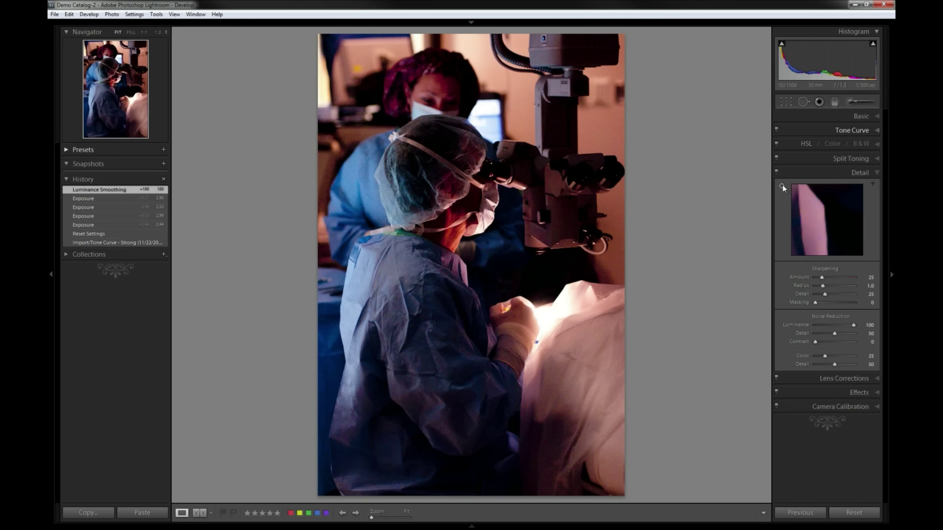
click(447, 339)
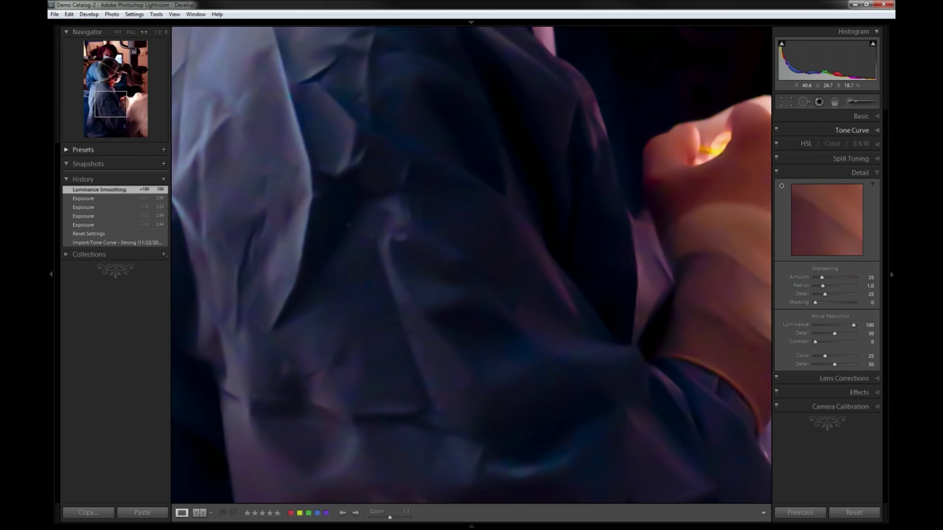
- Zoom into the dark gown cloth at 1:1 and lower Luminance noise reduction to 41
click(518, 434)
click(459, 325)
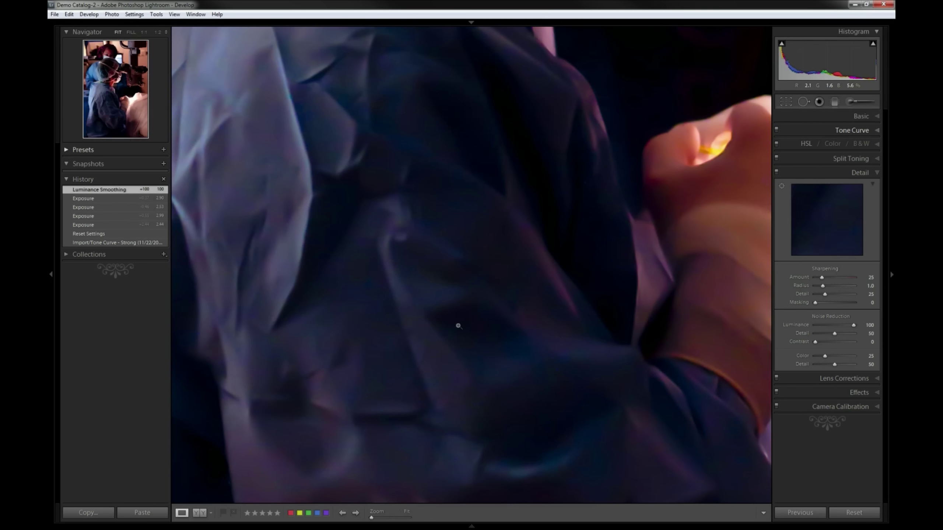
click(422, 326)
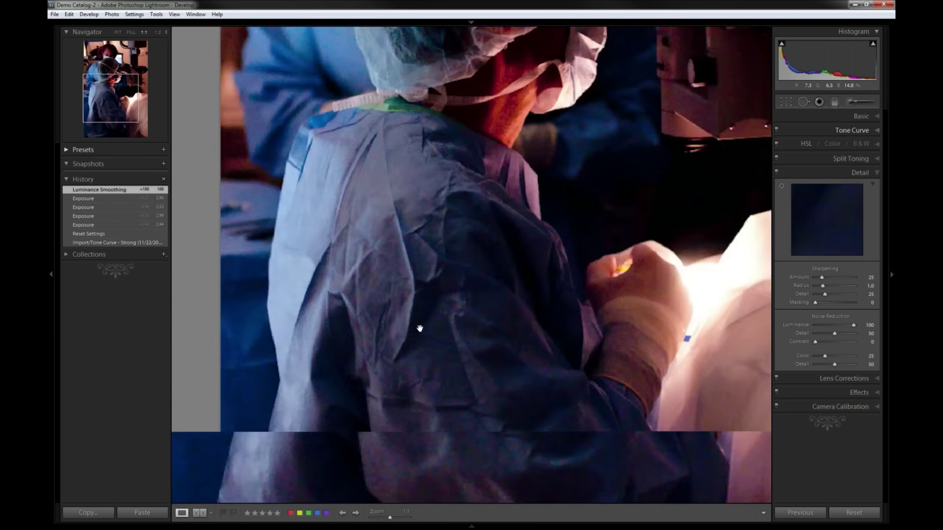
drag(522, 384, 554, 282)
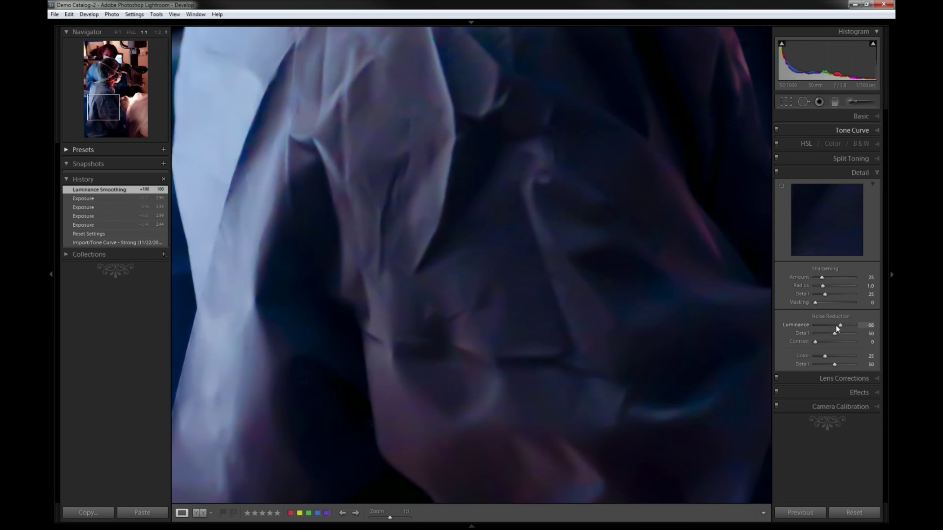
drag(835, 325, 834, 324)
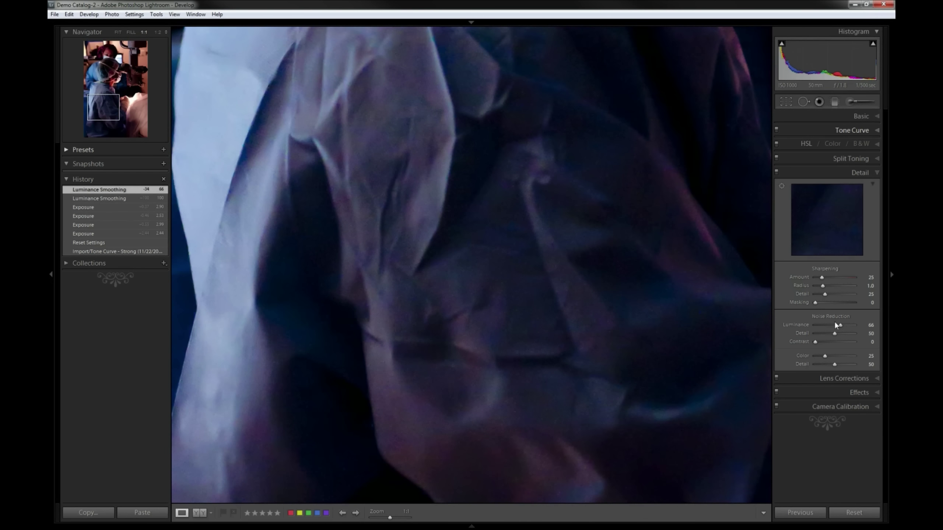
drag(833, 325, 831, 326)
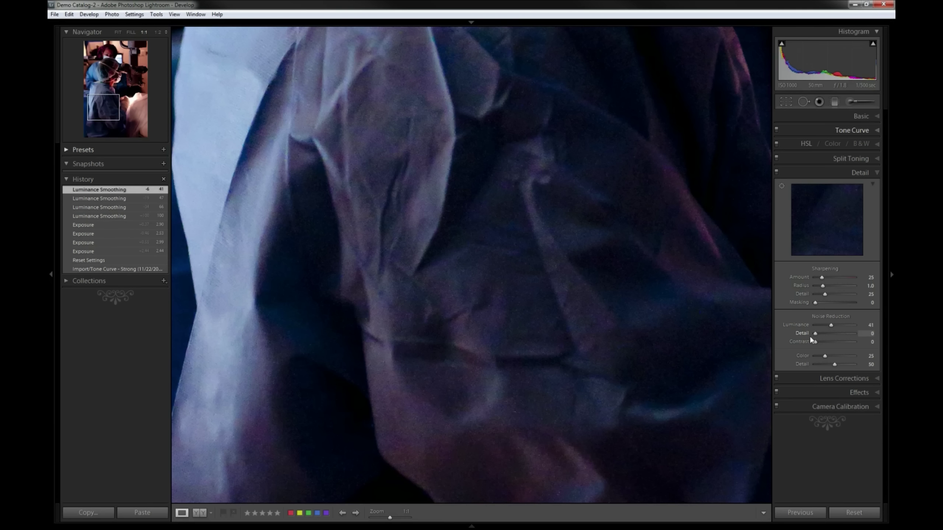
- Set luminance detail 78, contrast 51 and colour noise reduction 54, then show the Import history state
drag(861, 341, 862, 341)
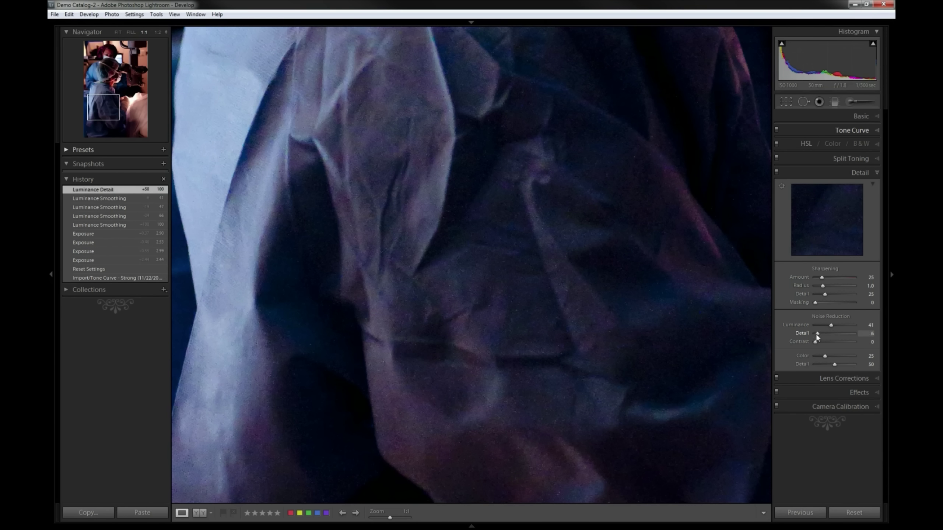
drag(816, 334, 853, 335)
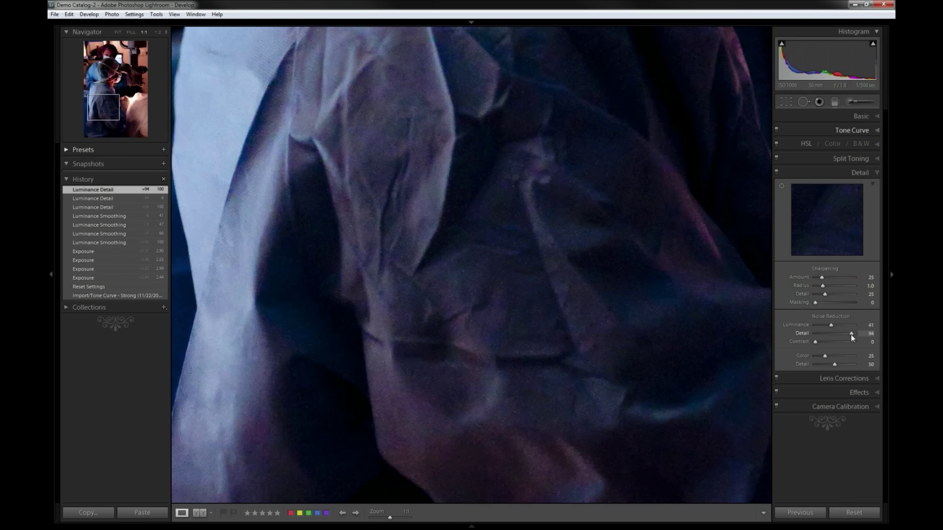
drag(847, 335, 834, 345)
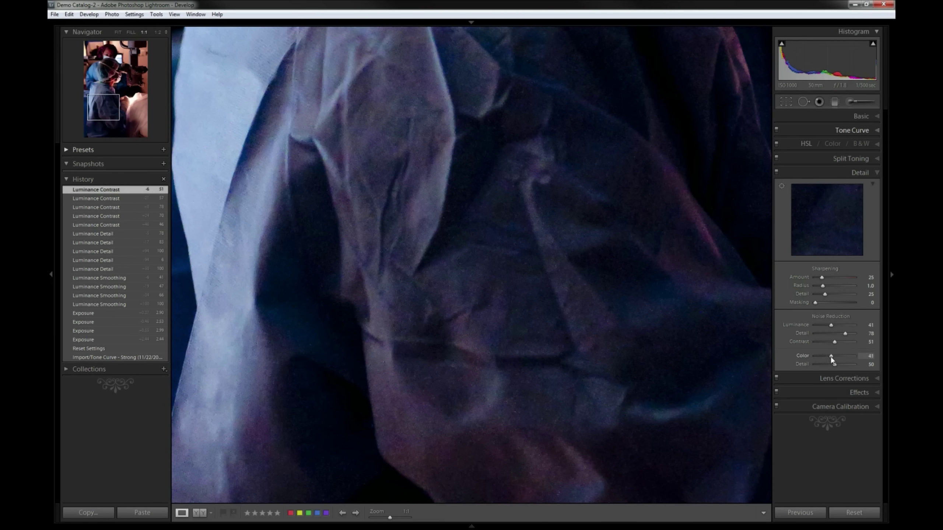
drag(842, 357, 848, 357)
drag(848, 357, 834, 358)
click(146, 113)
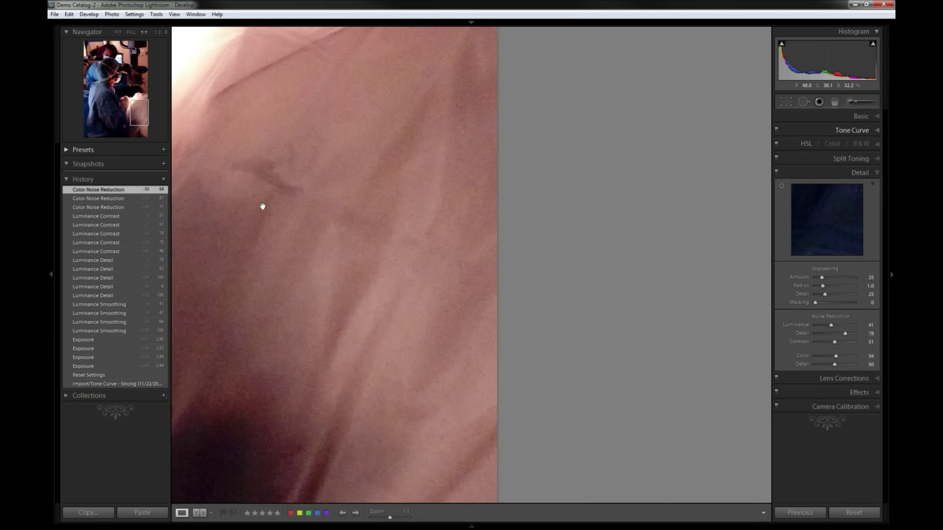
click(261, 206)
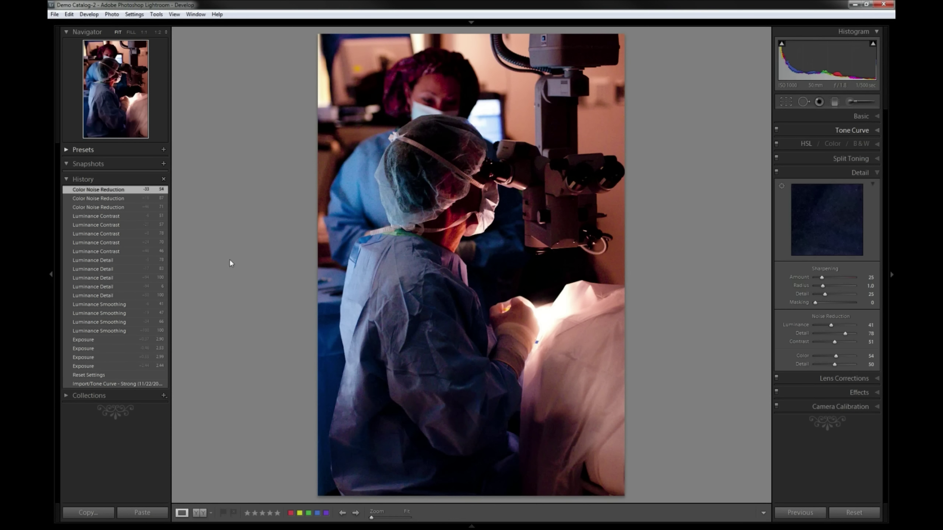
click(114, 382)
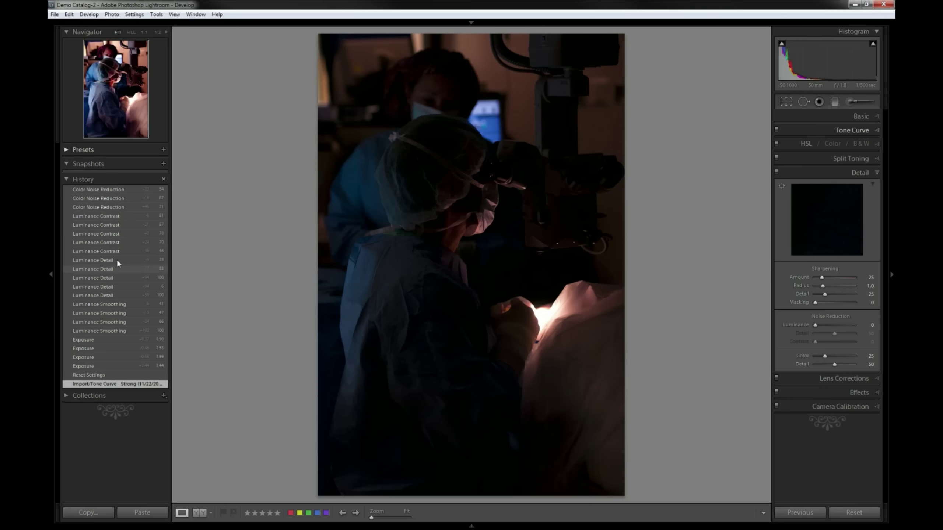
- Toggle between the exposure and latest noise-reduction history steps, comparing the gown at 1:1
click(112, 338)
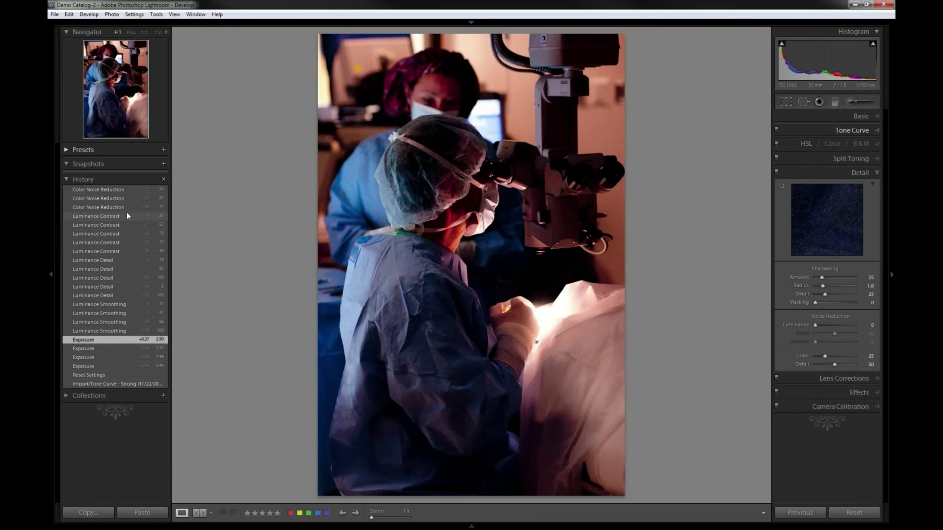
click(125, 192)
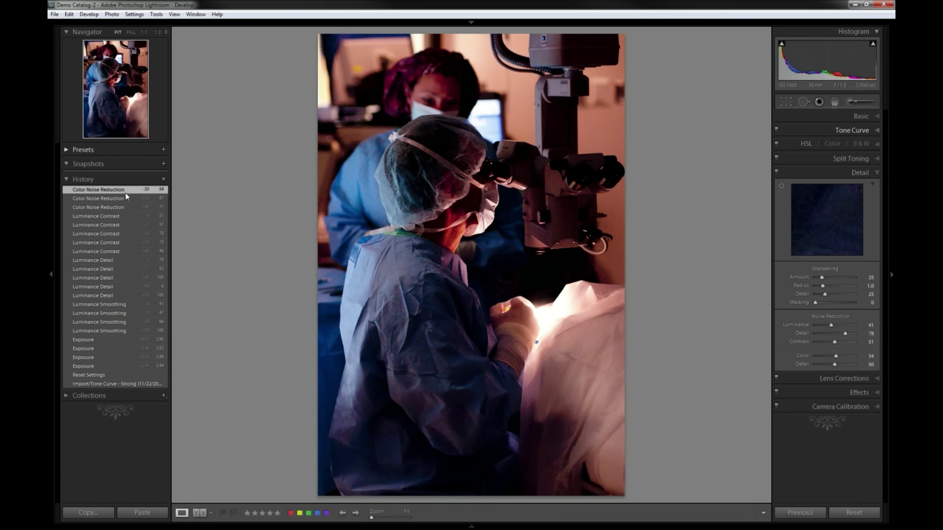
click(398, 330)
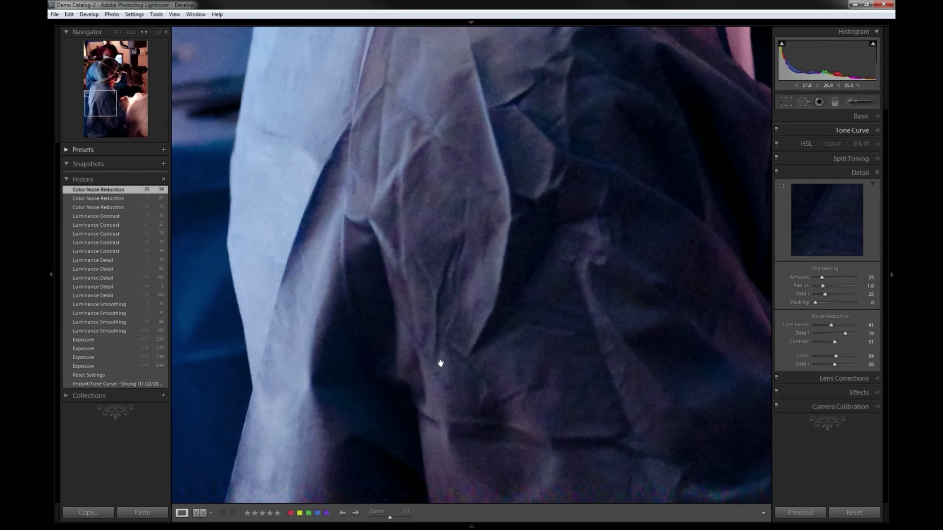
click(119, 337)
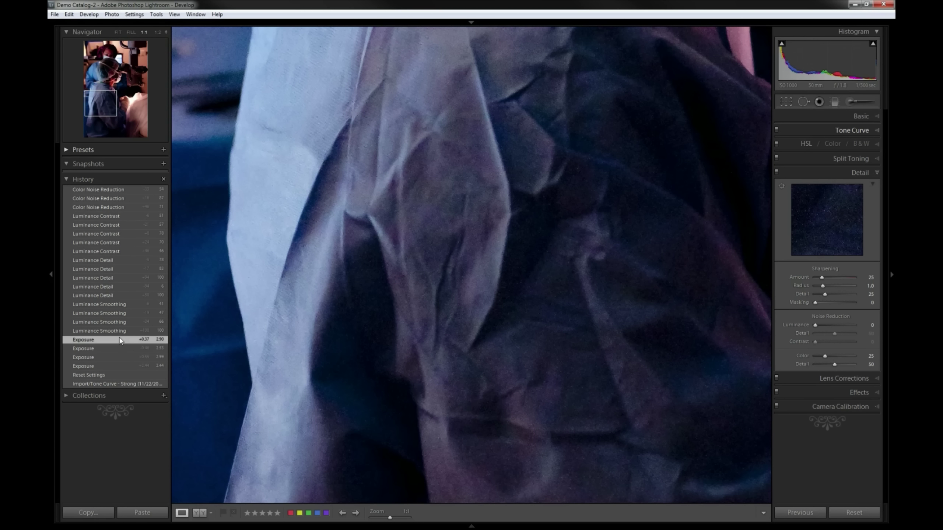
click(136, 191)
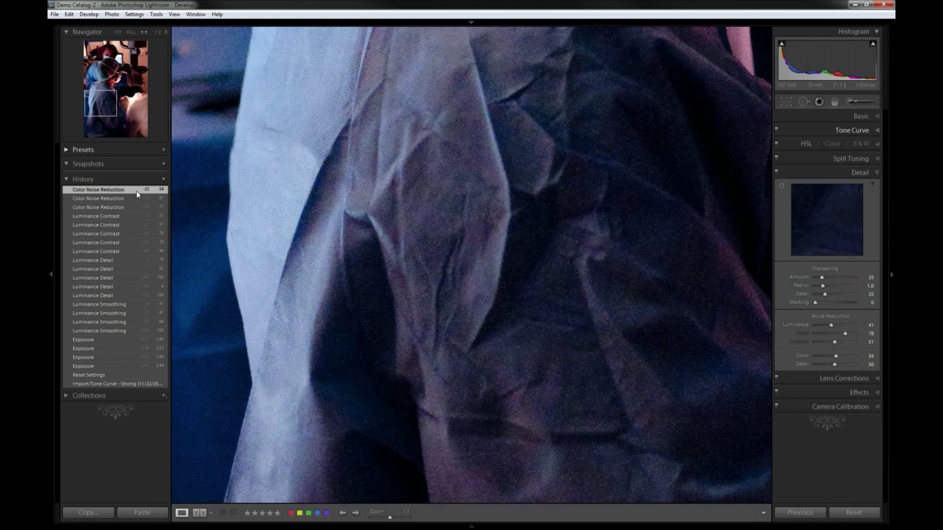
click(370, 206)
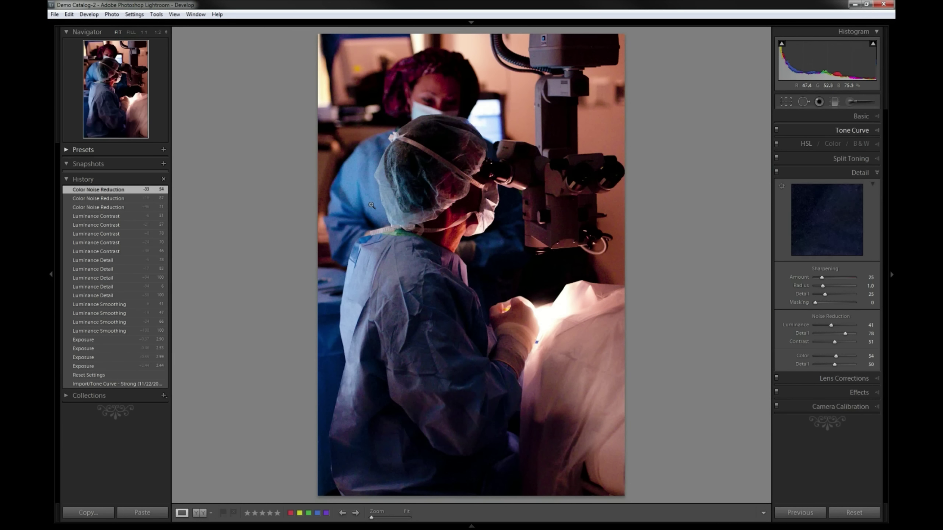
- Inspect the microscope, assistant's face and surgeon's hairnet at 1:1, then zoom back to Fit
click(619, 158)
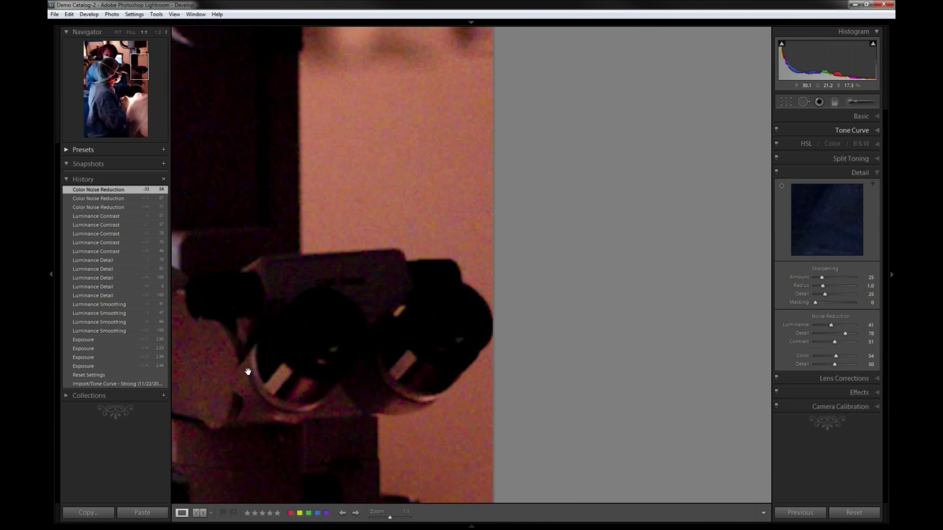
drag(248, 371, 451, 246)
drag(405, 360, 461, 255)
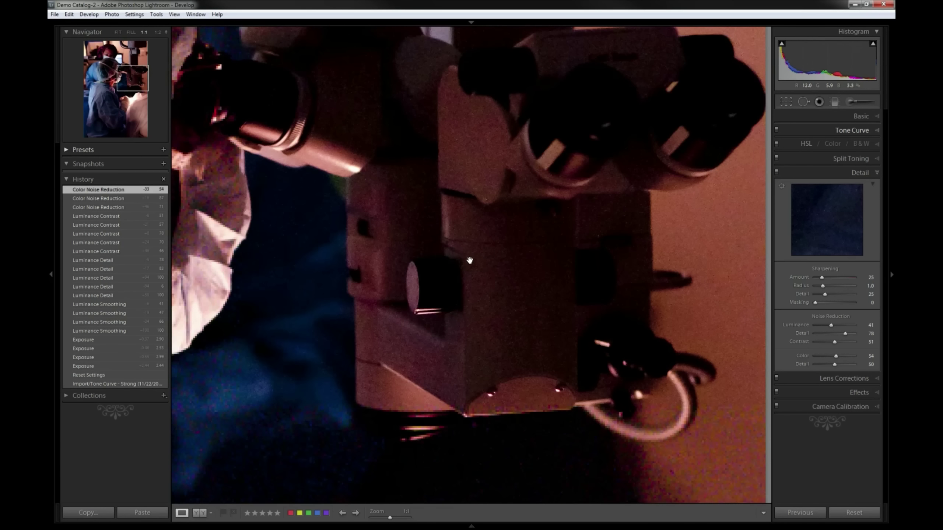
drag(321, 164, 414, 345)
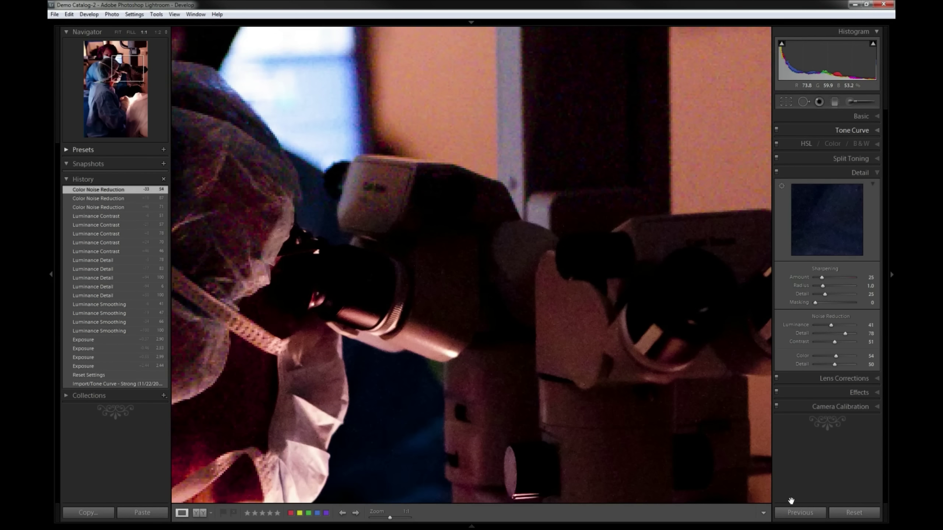
drag(543, 139, 490, 350)
drag(308, 288, 515, 261)
drag(313, 295, 554, 303)
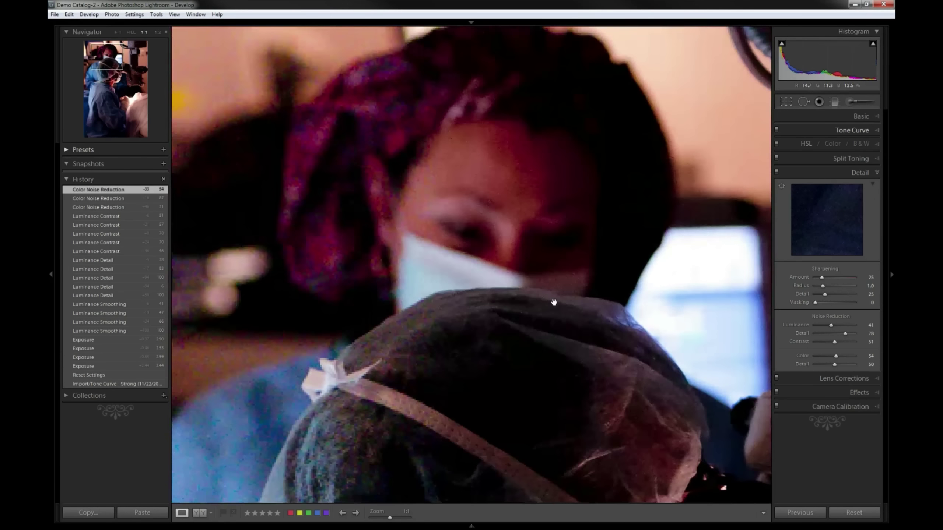
drag(427, 416, 480, 151)
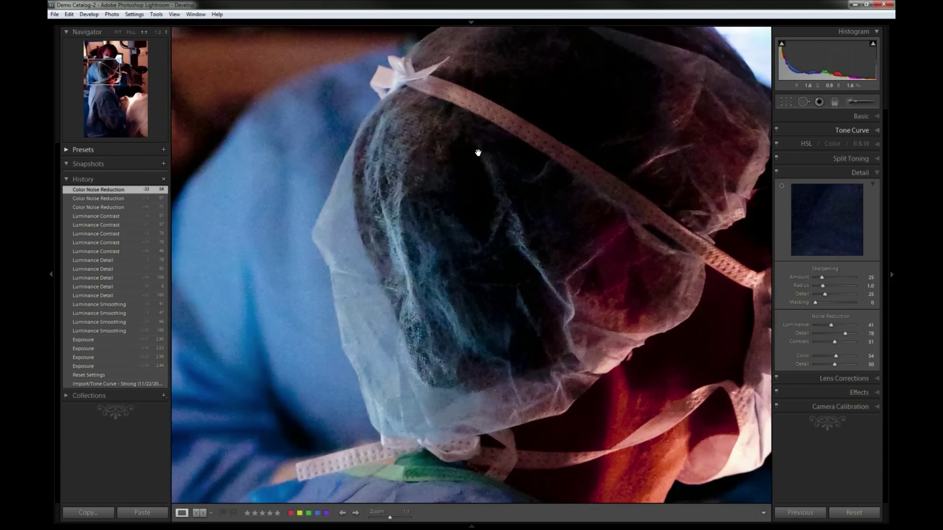
click(456, 369)
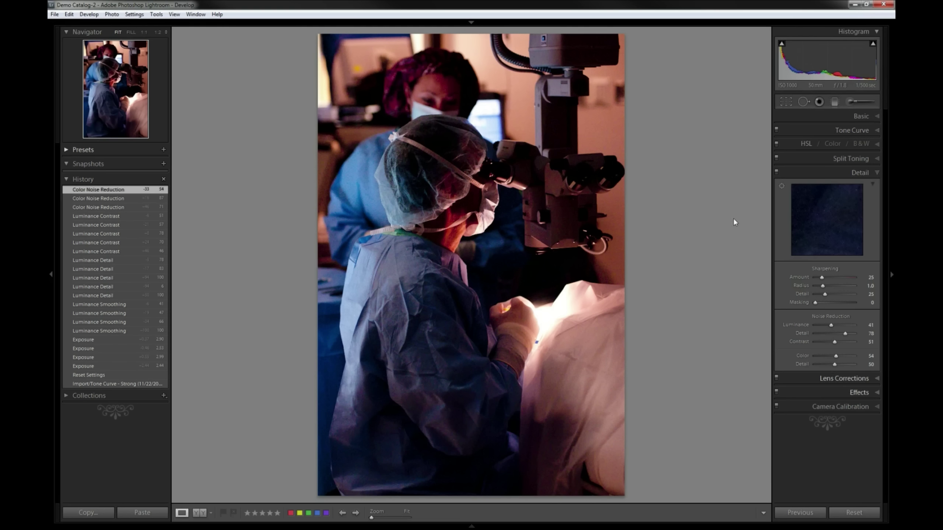
- In the Basic panel, set Fill Light to 11, Contrast to +21 and Blacks to 7
click(877, 116)
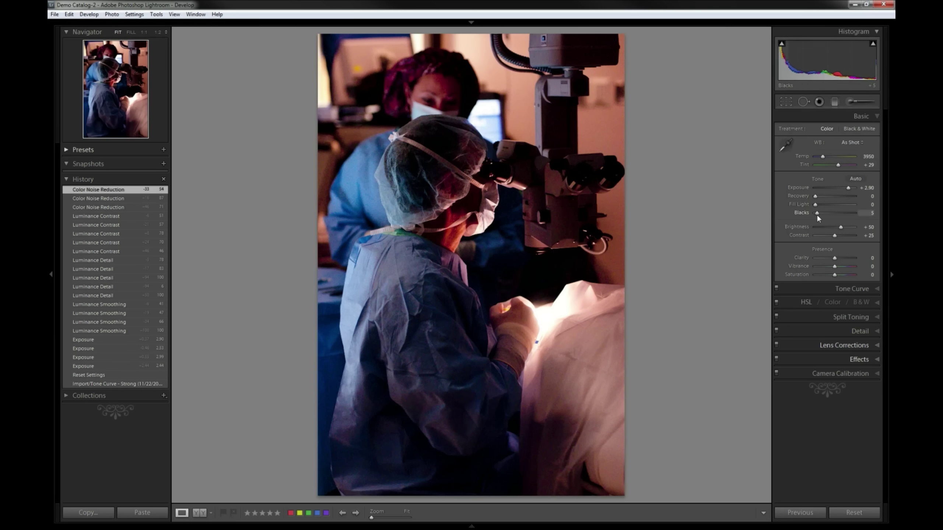
drag(814, 206, 817, 207)
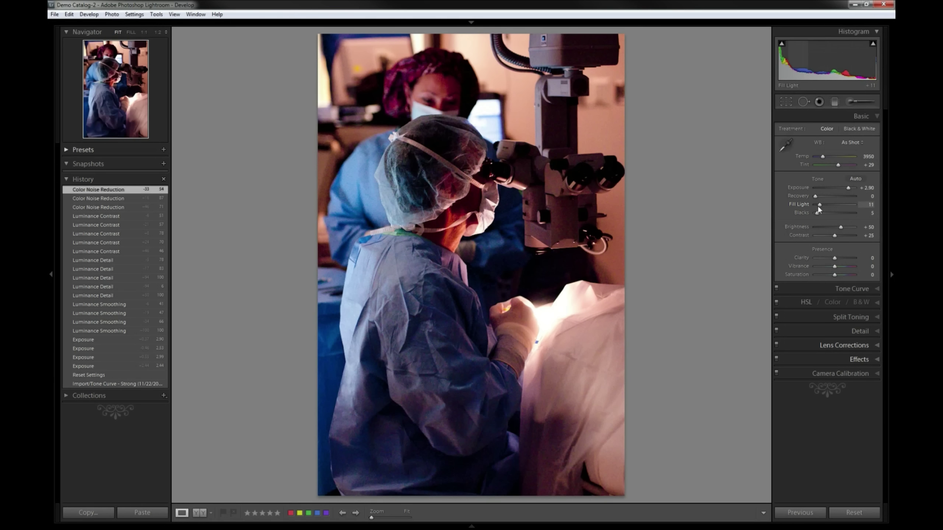
drag(818, 207, 817, 217)
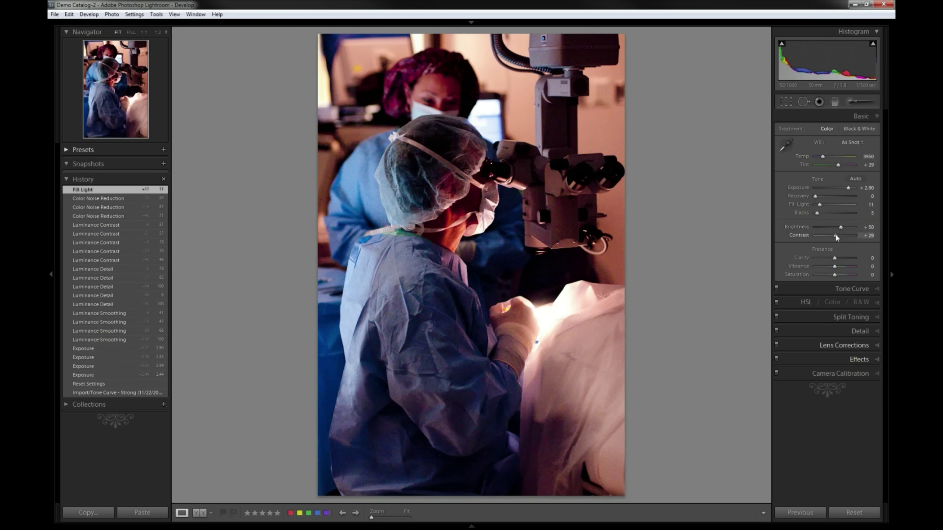
drag(838, 232, 819, 218)
click(870, 213)
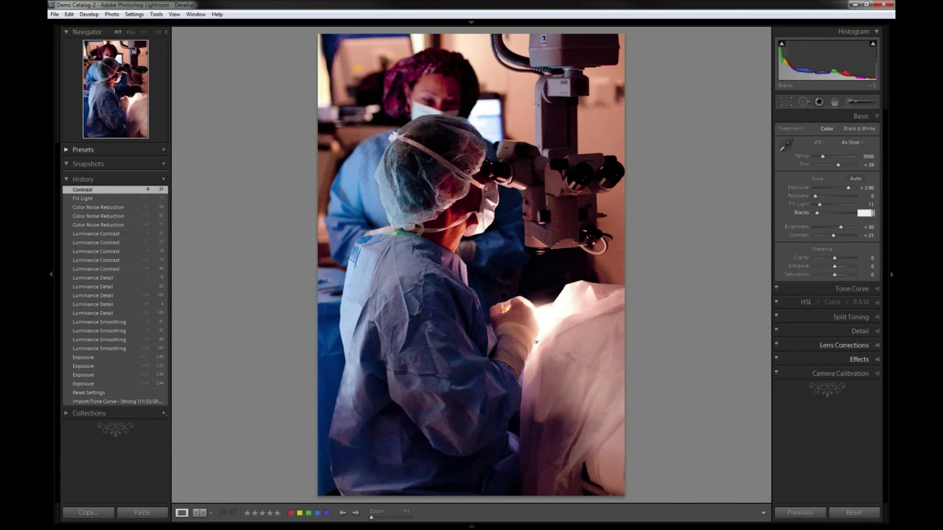
text(7)
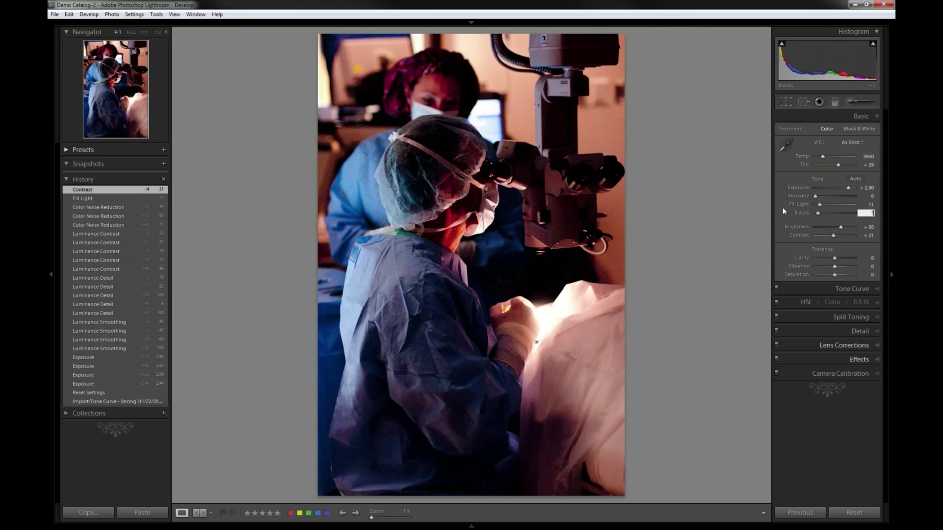
key(comma)
key(Return)
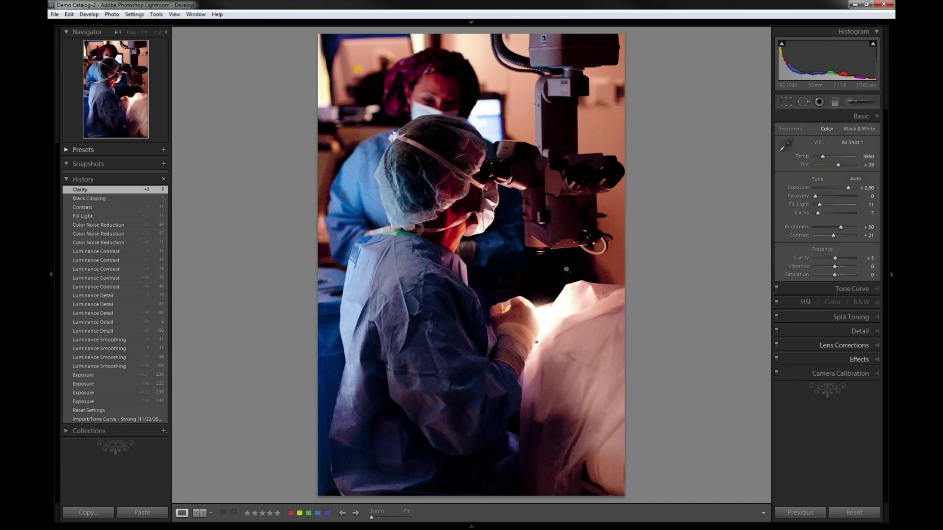
click(327, 382)
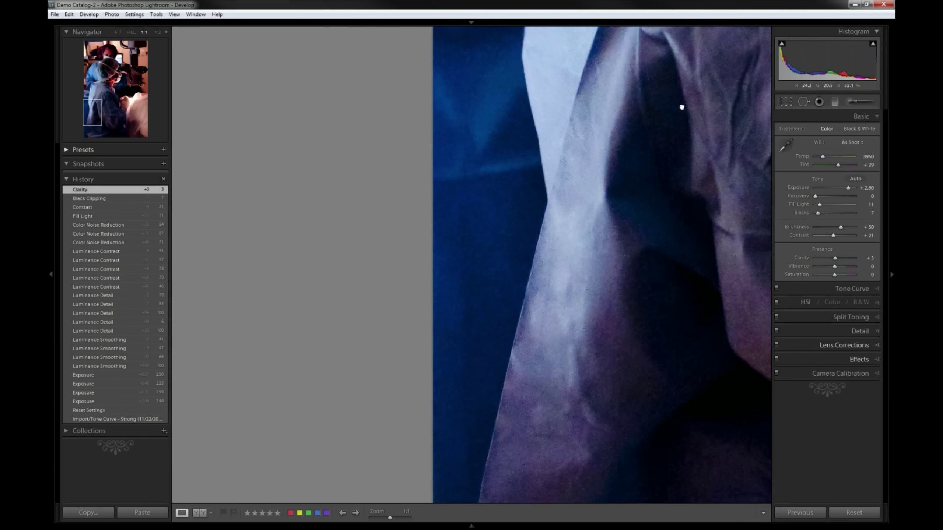
drag(682, 105, 629, 230)
drag(669, 96, 490, 431)
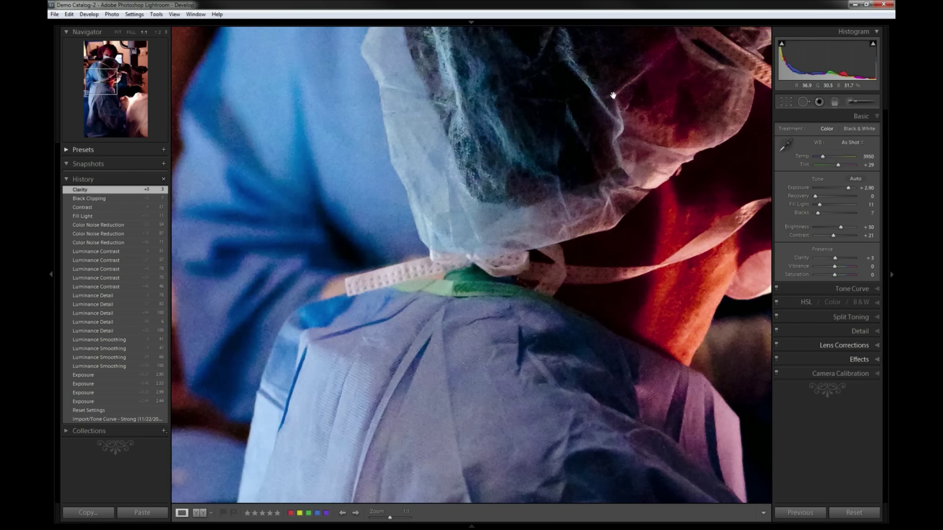
drag(610, 95, 468, 432)
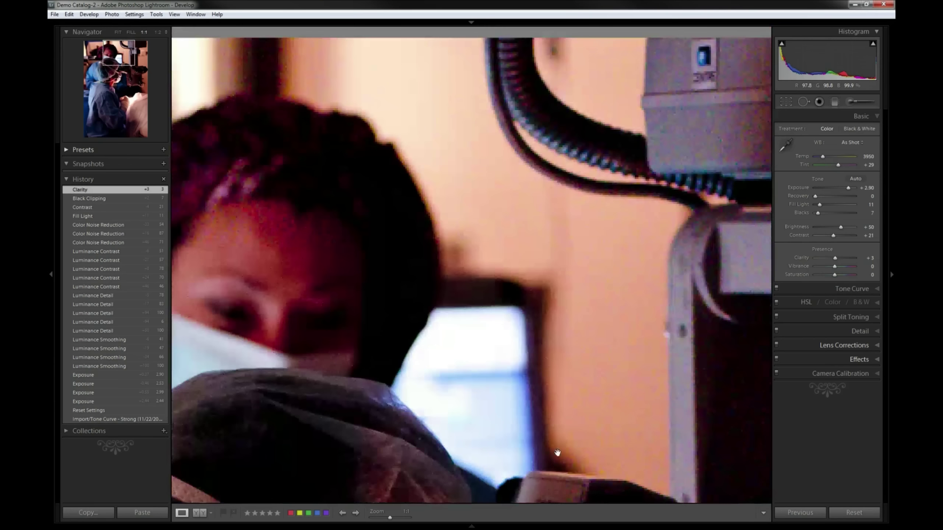
drag(557, 453, 371, 274)
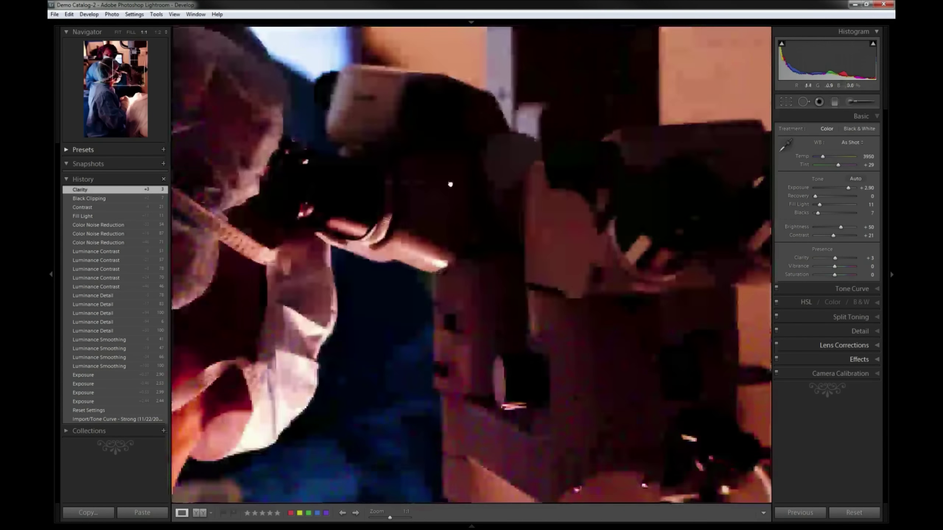
drag(450, 184, 449, 362)
click(415, 326)
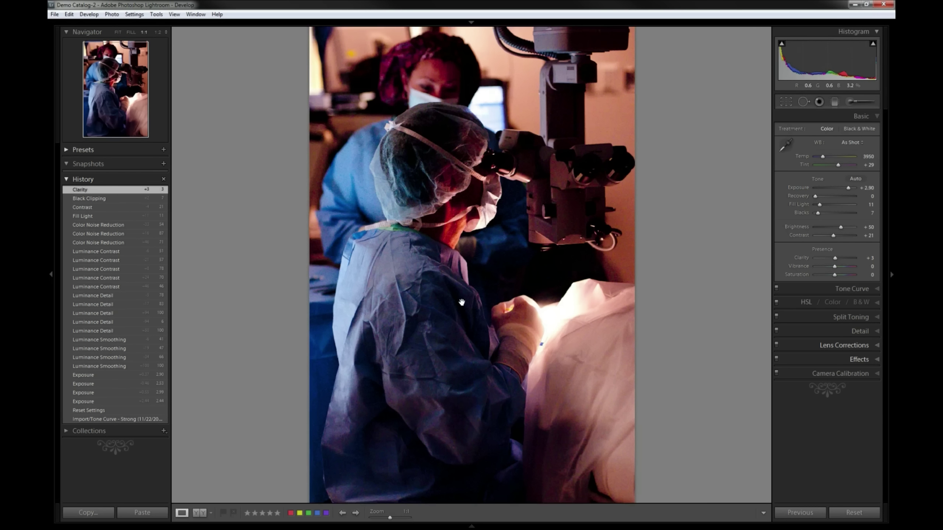
click(459, 301)
drag(286, 297, 415, 280)
drag(416, 217, 508, 206)
drag(581, 162, 466, 345)
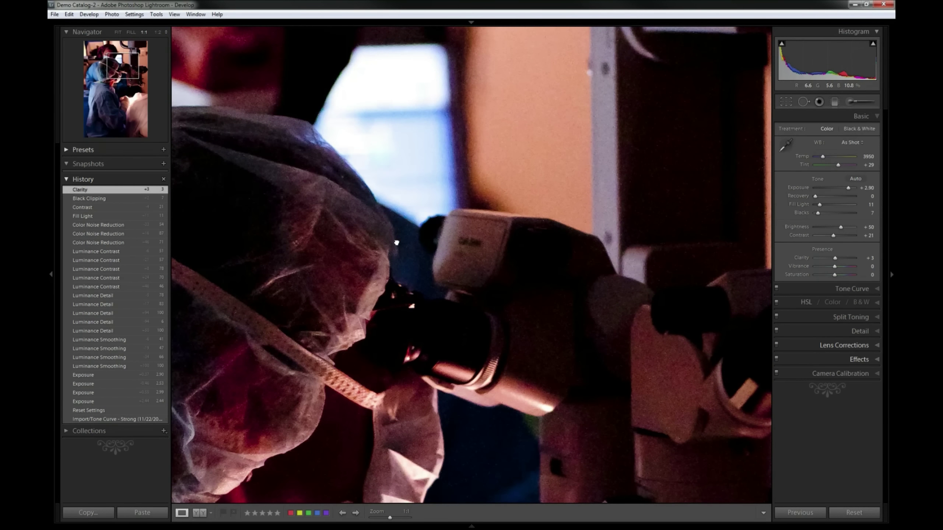
click(396, 242)
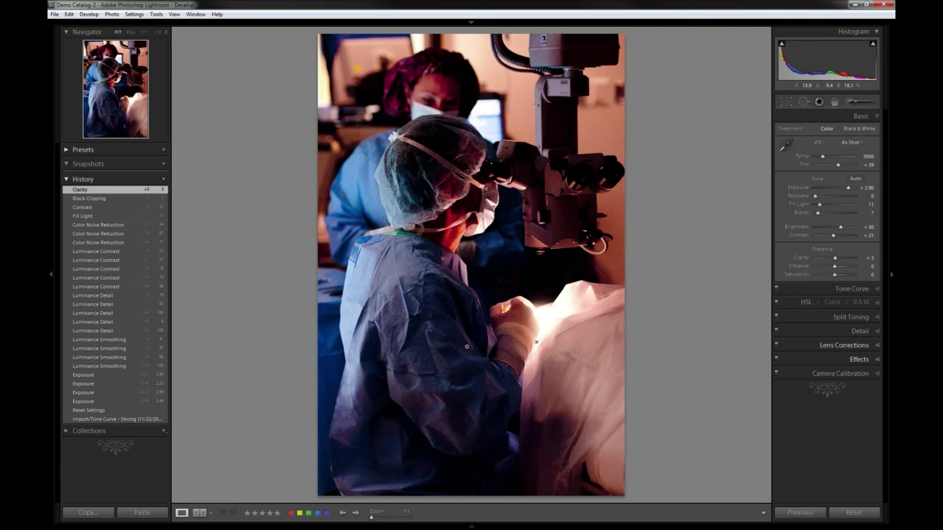
- Reveal the filmstrip along the bottom of the Library window
mouse_move(538, 516)
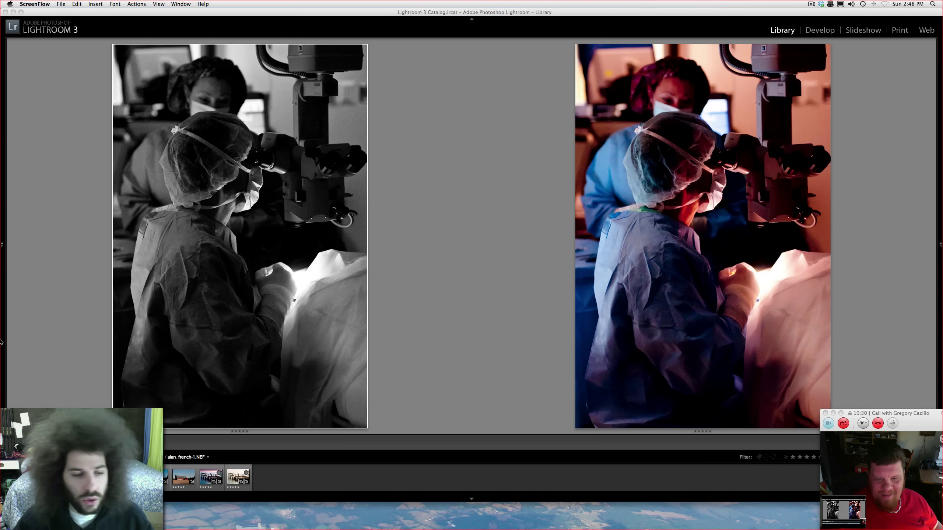
mouse_move(1, 343)
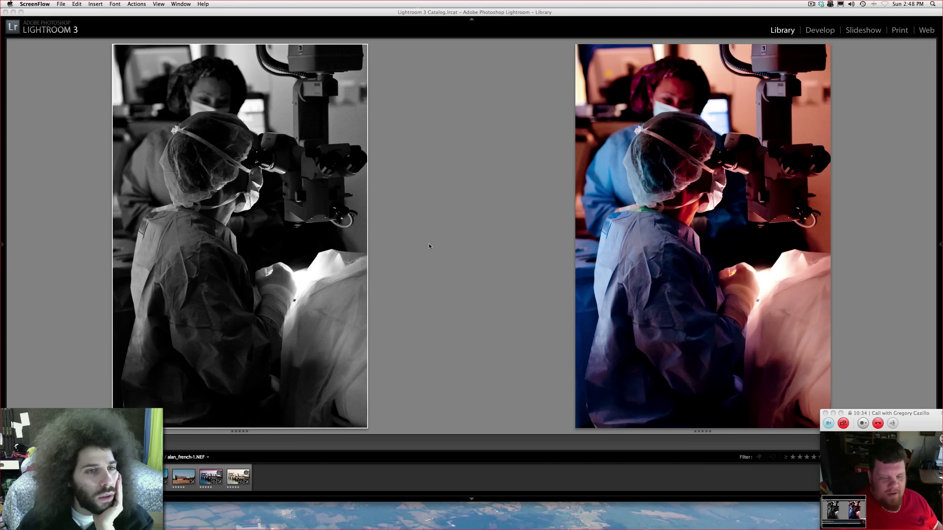
click(819, 34)
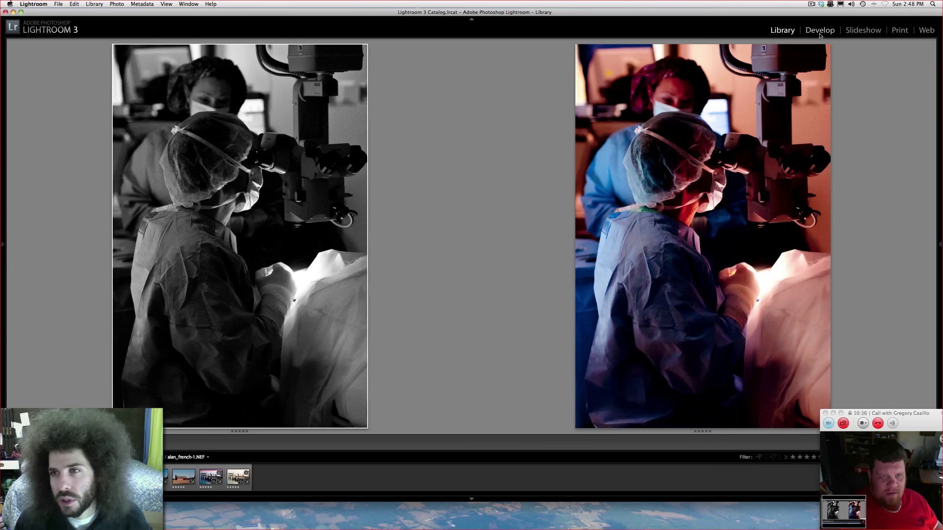